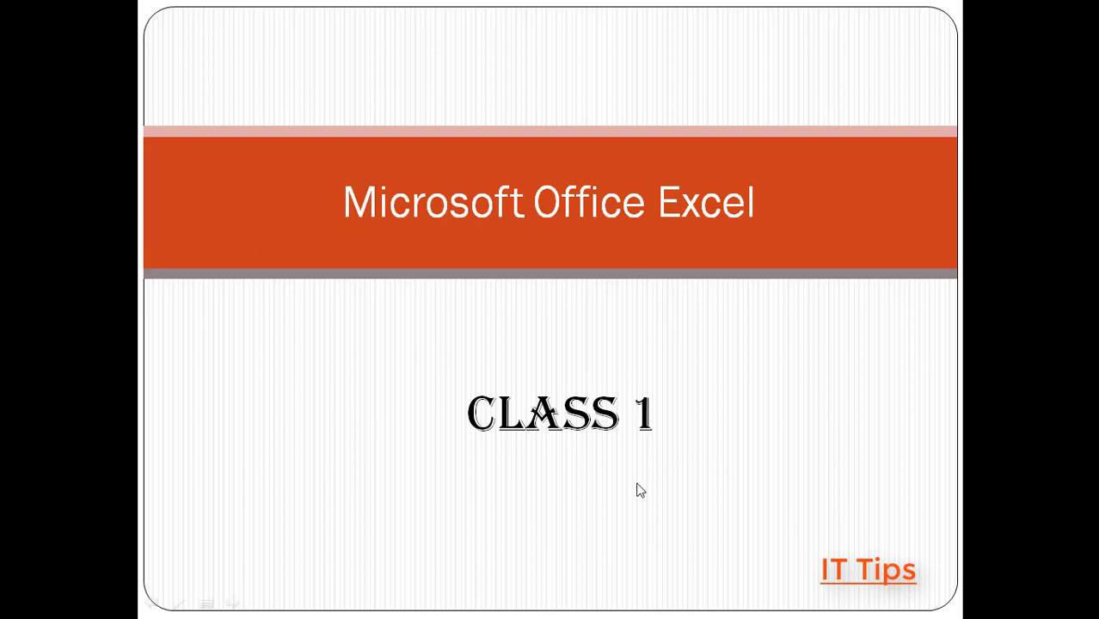
Advance the Class 1 slideshow through the Addition, Subtraction and Multiplication slides to Division
left_click(985, 445)
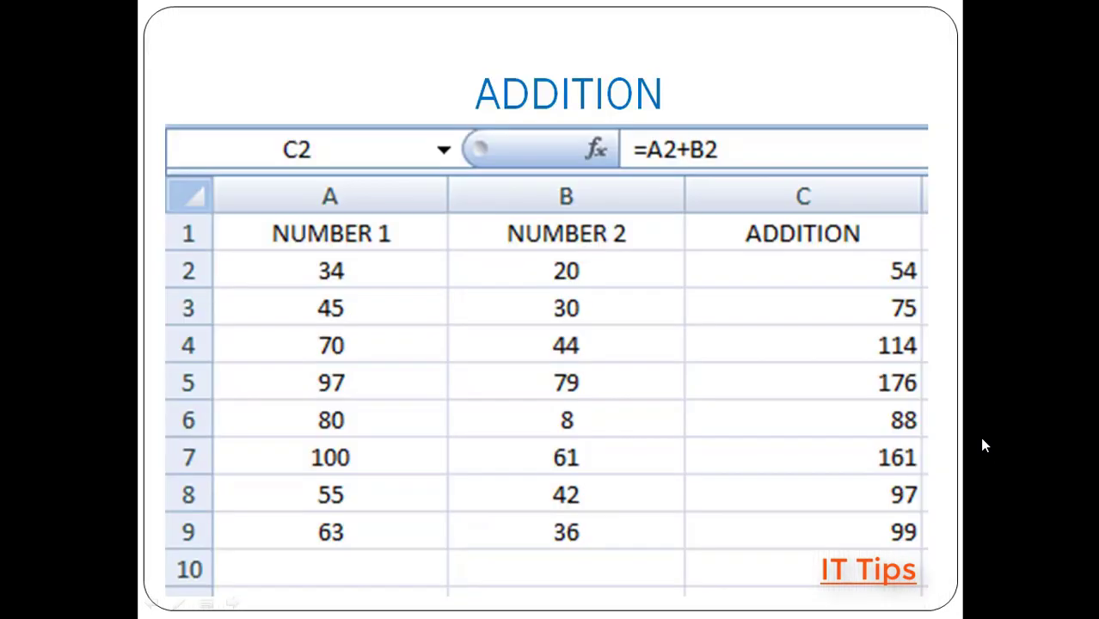
left_click(985, 444)
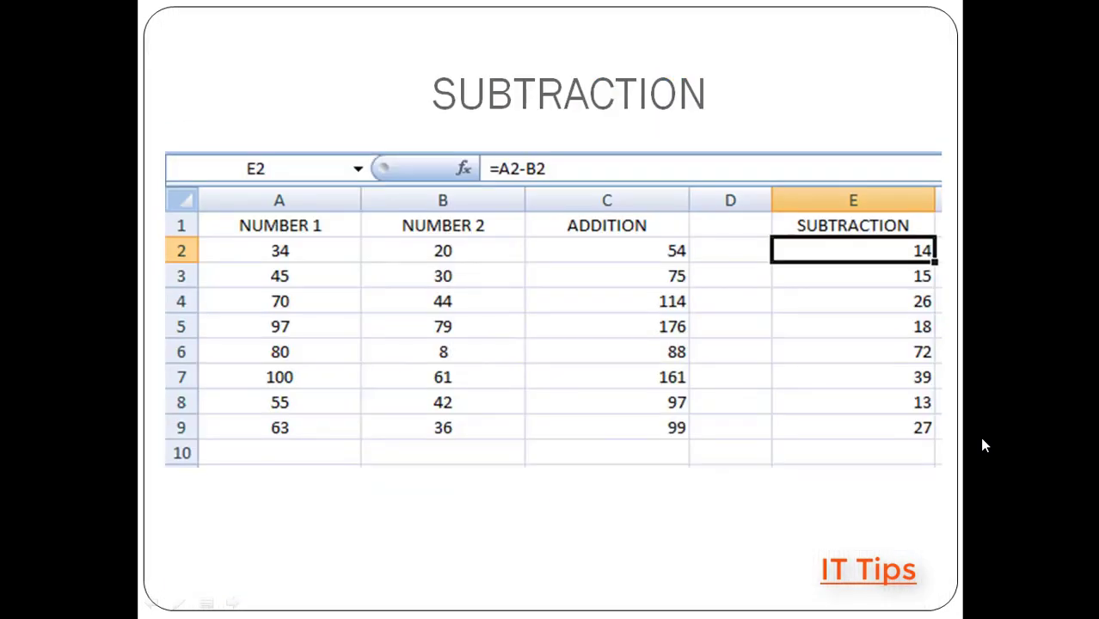
left_click(985, 444)
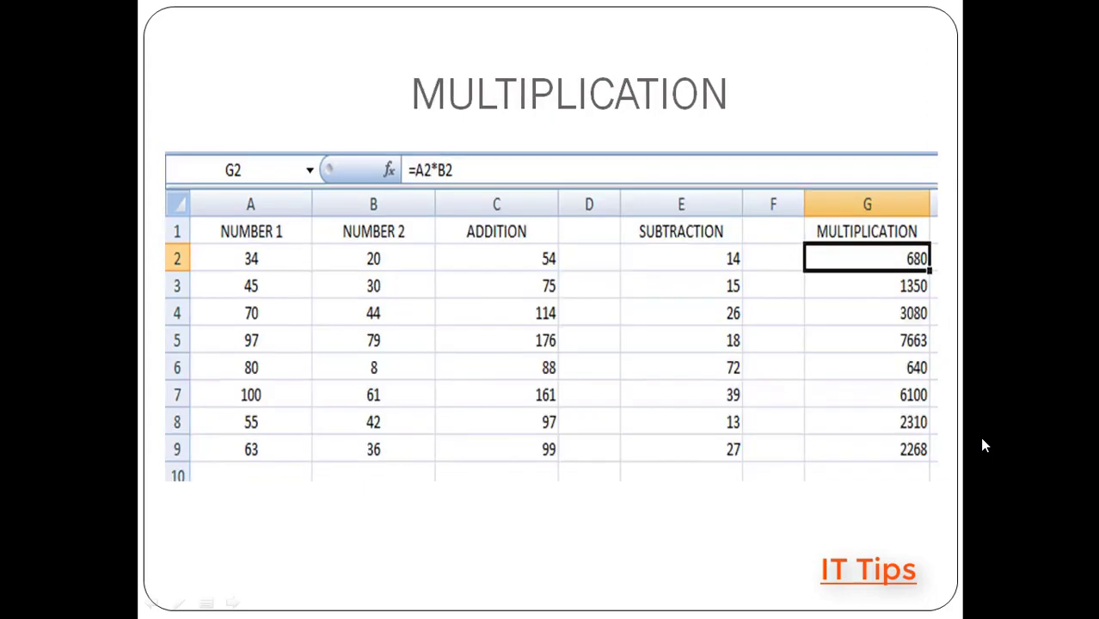
left_click(985, 445)
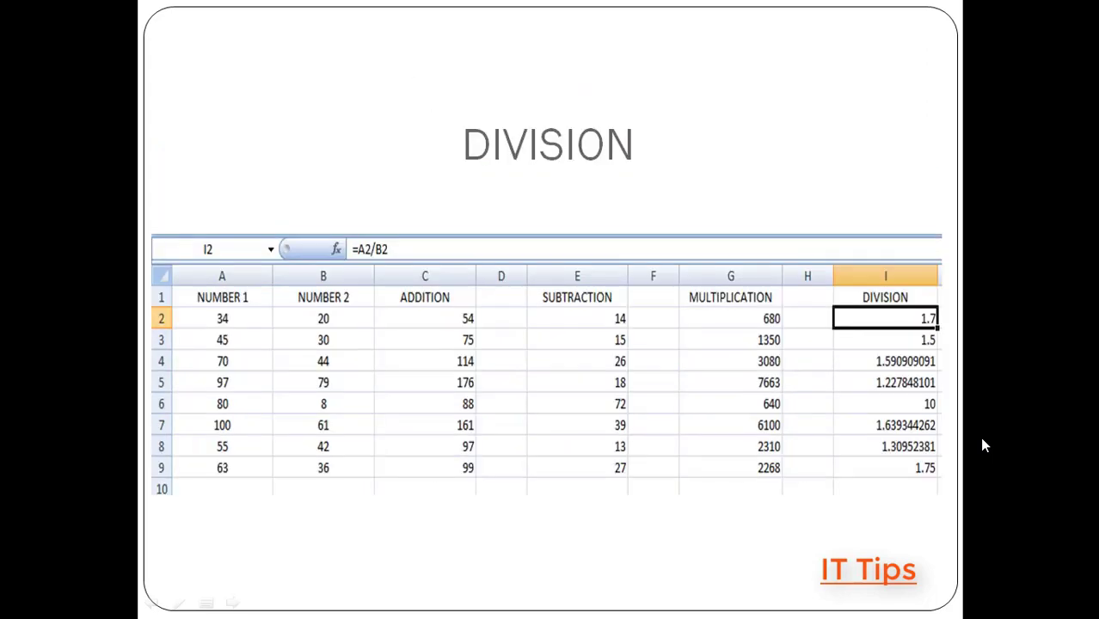
right_click(468, 214)
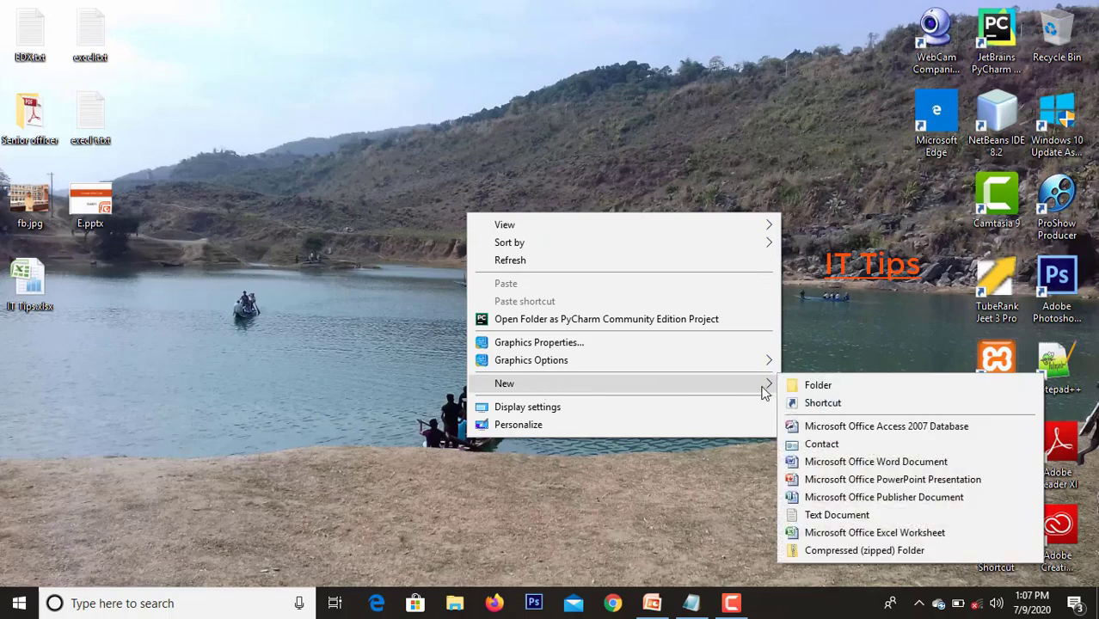
mouse_move(504, 383)
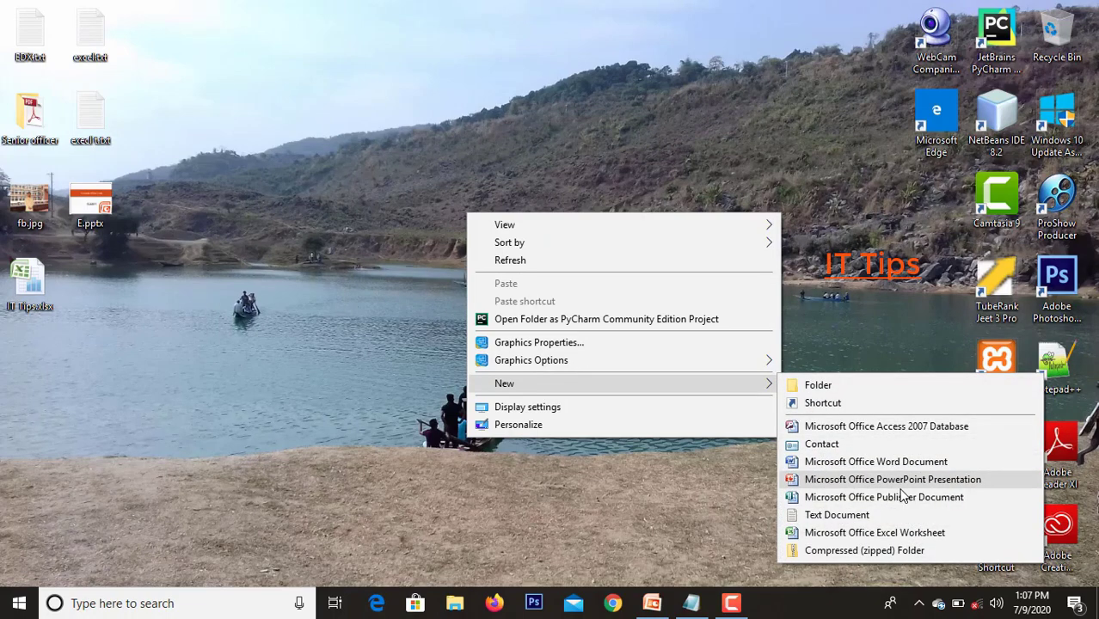
Create a new Excel worksheet on the desktop named ITTips.xlsx
left_click(861, 534)
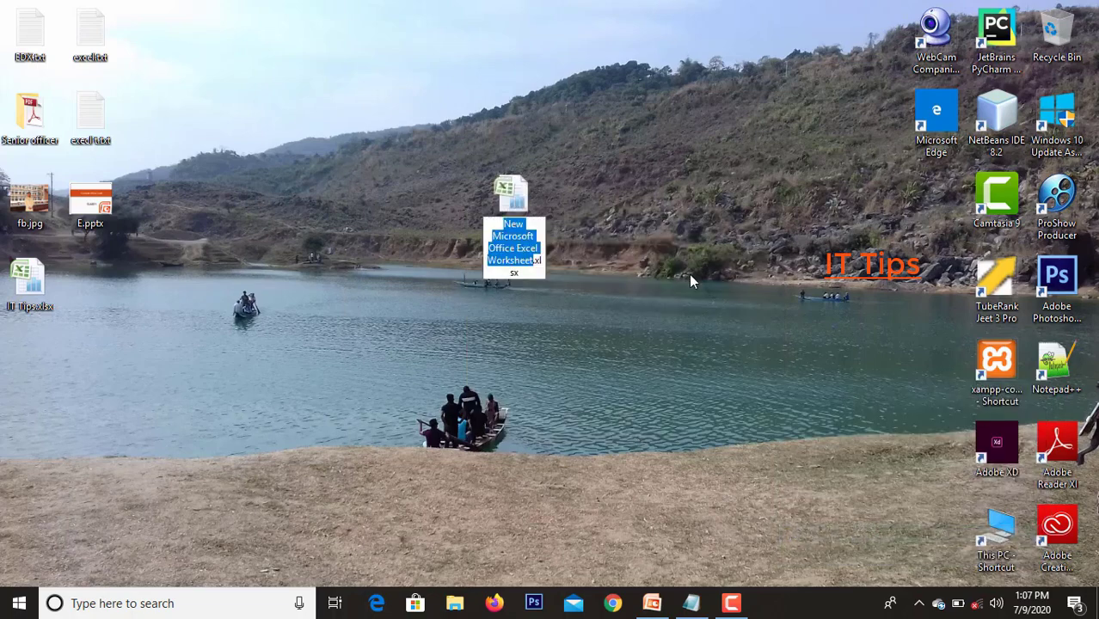
key("BackSpace")
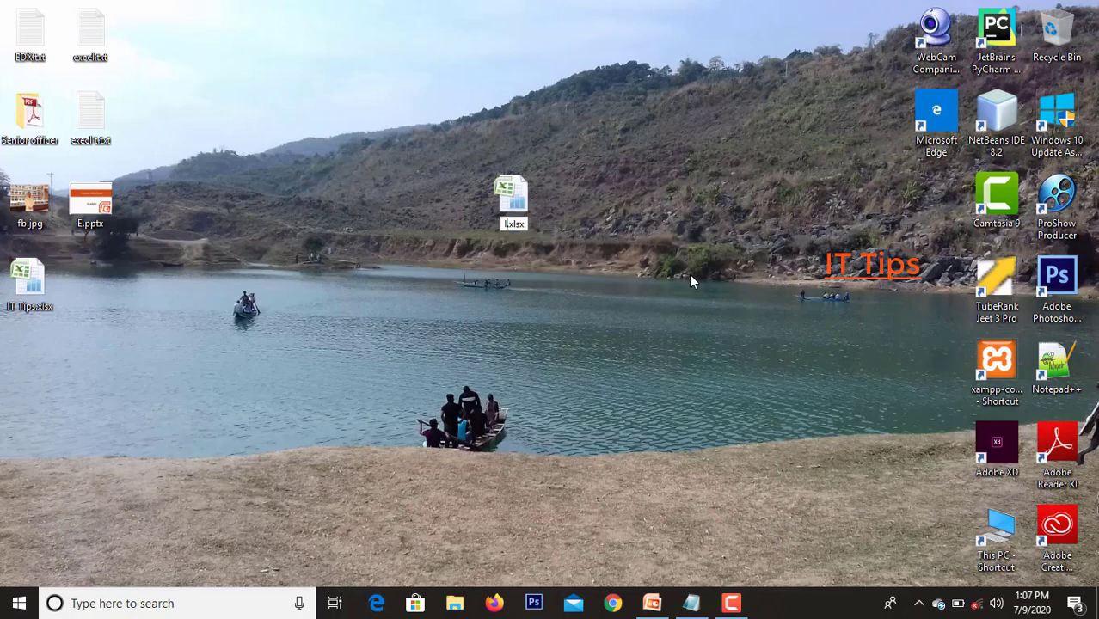
type("T")
type("Tip")
type("s")
key("Return")
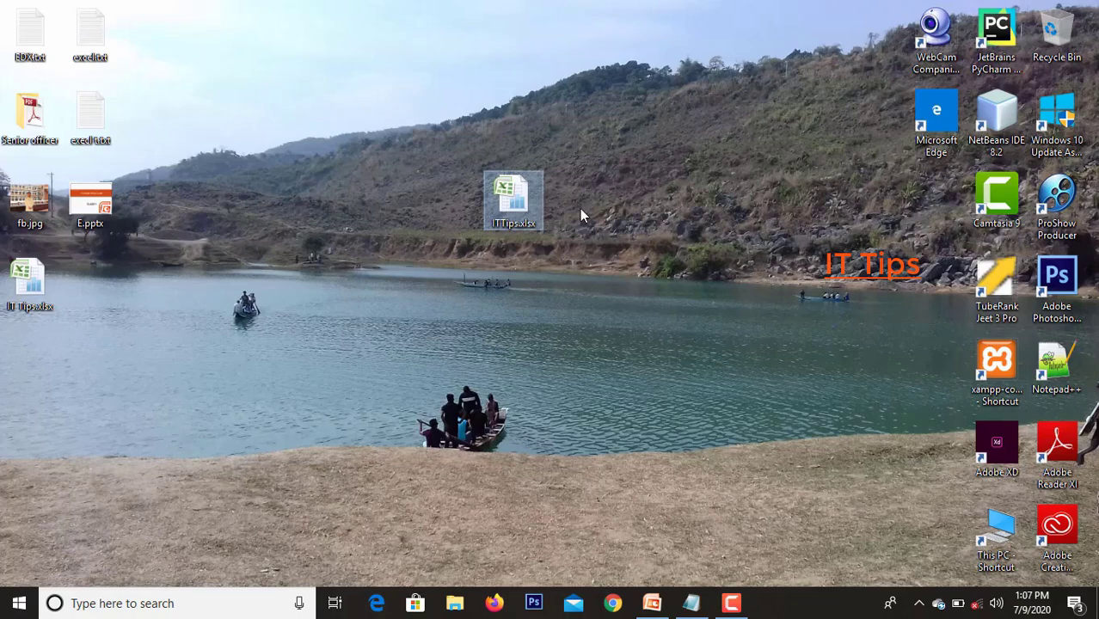
Move ITTips.xlsx beside IT Tips.xlsx and open IT Tips.xlsx in Excel
left_click_drag(517, 194, 90, 277)
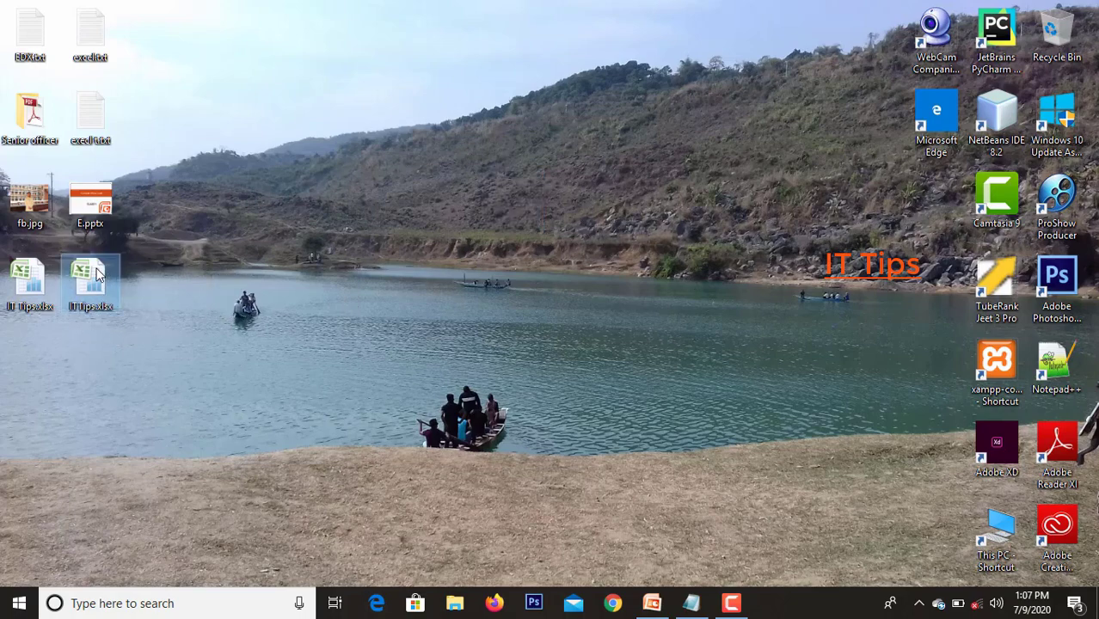
left_click(29, 346)
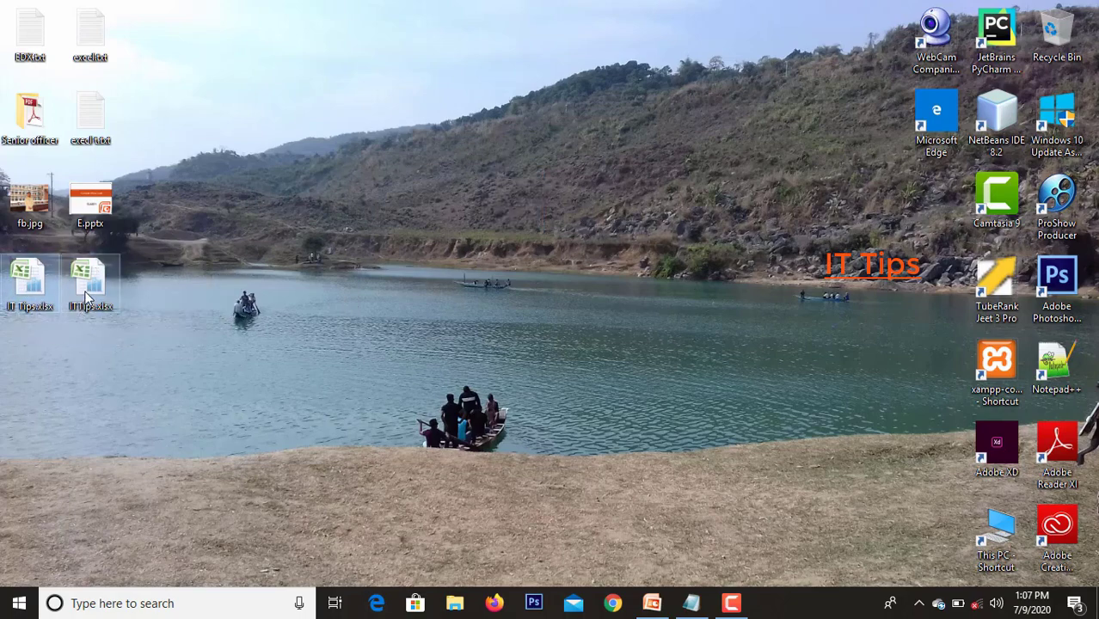
double_click(24, 284)
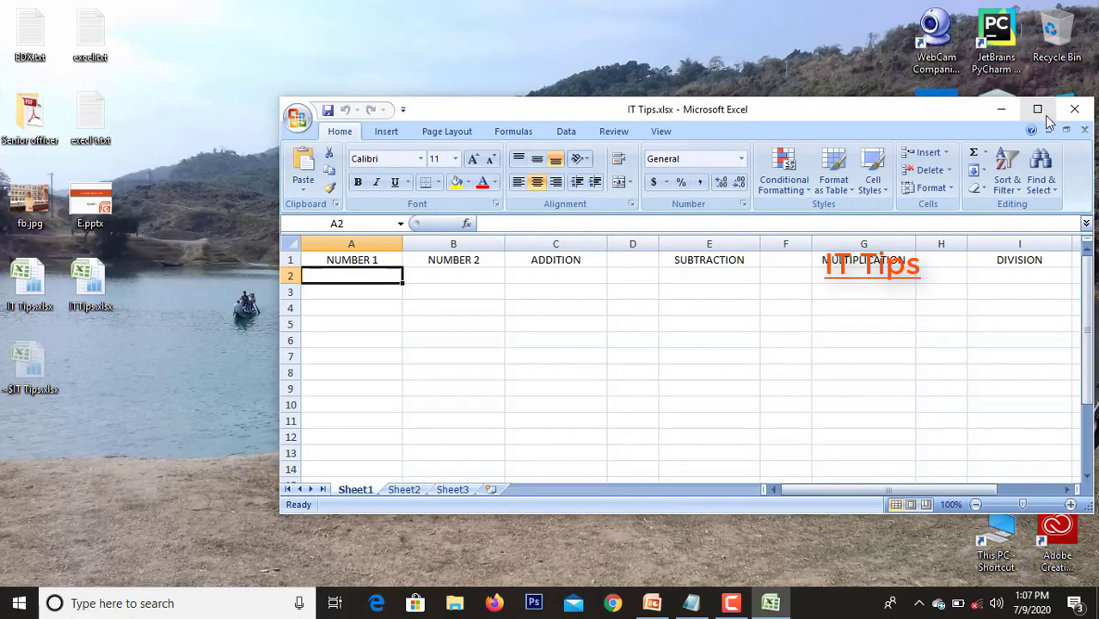
Maximize Excel and enter 50, 60, 44, 55 and 32 into A2:A6
left_click(1038, 109)
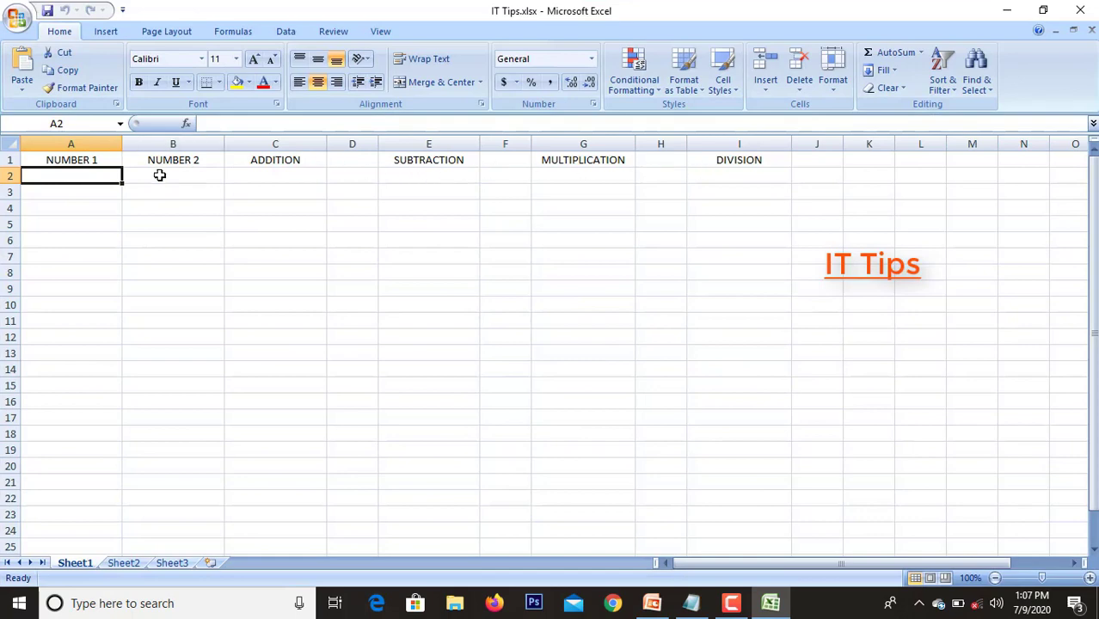
left_click(159, 176)
left_click(270, 174)
left_click(72, 176)
type("50")
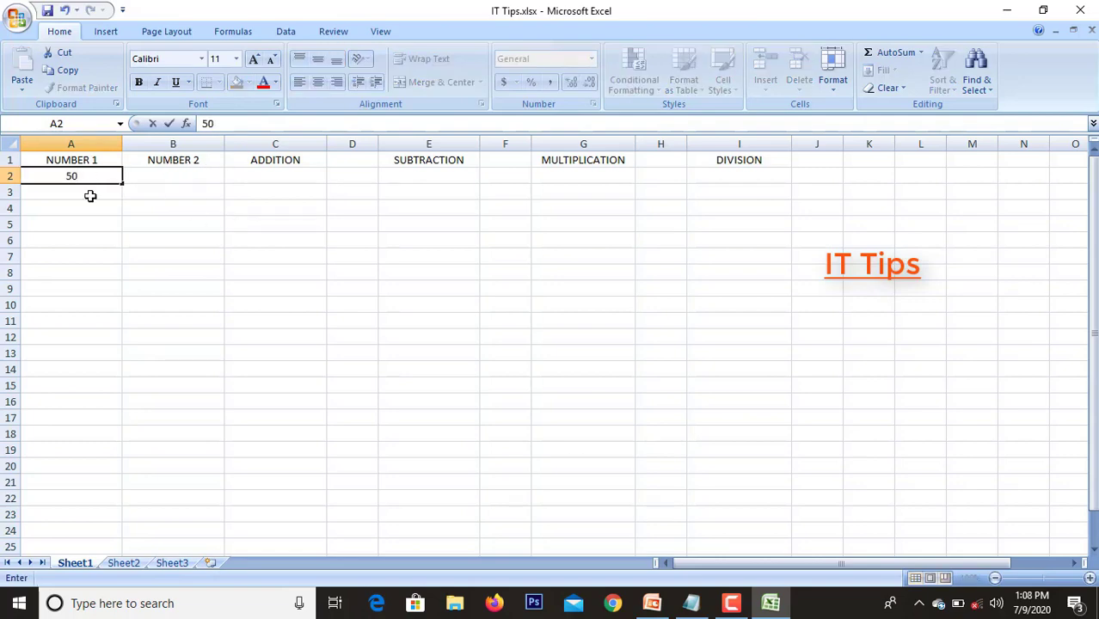
left_click(87, 193)
type("60")
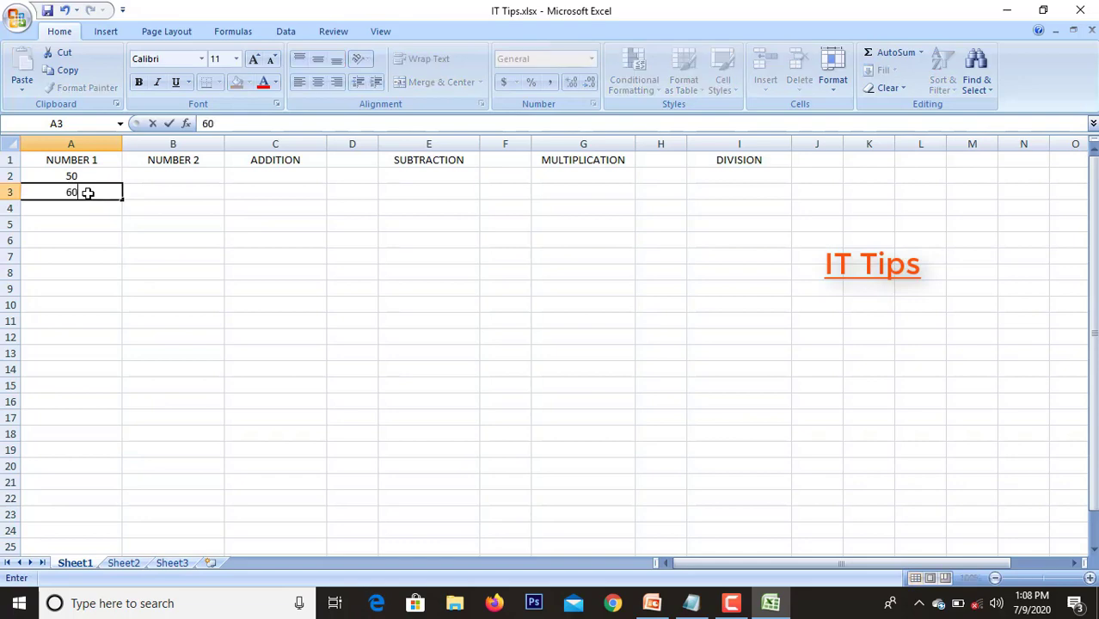
left_click(66, 211)
type("4")
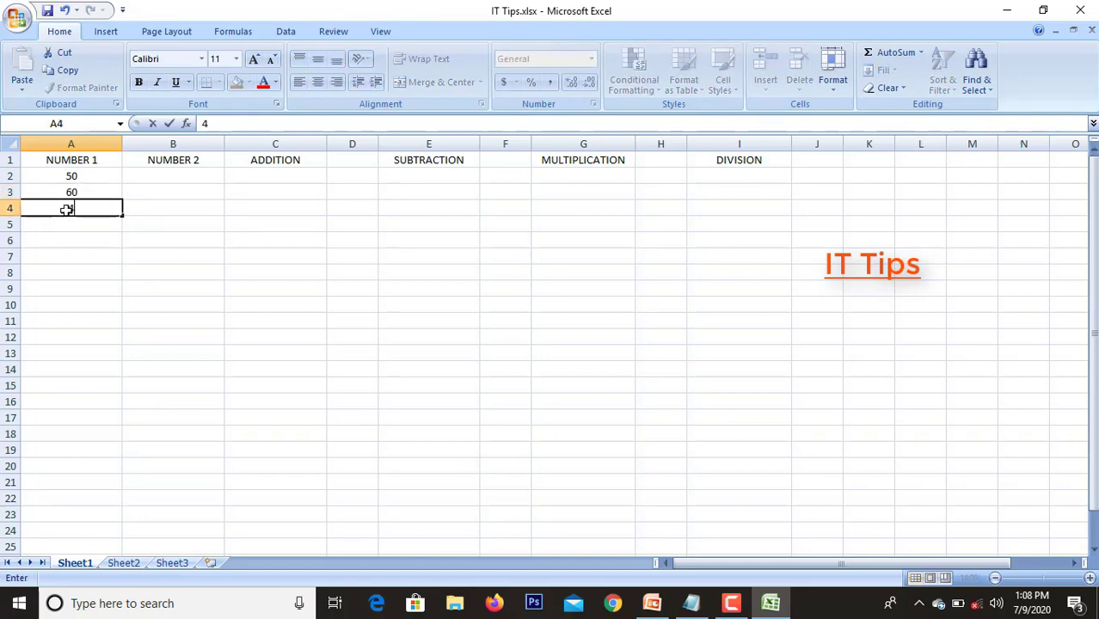
type("4")
left_click(74, 234)
type("32")
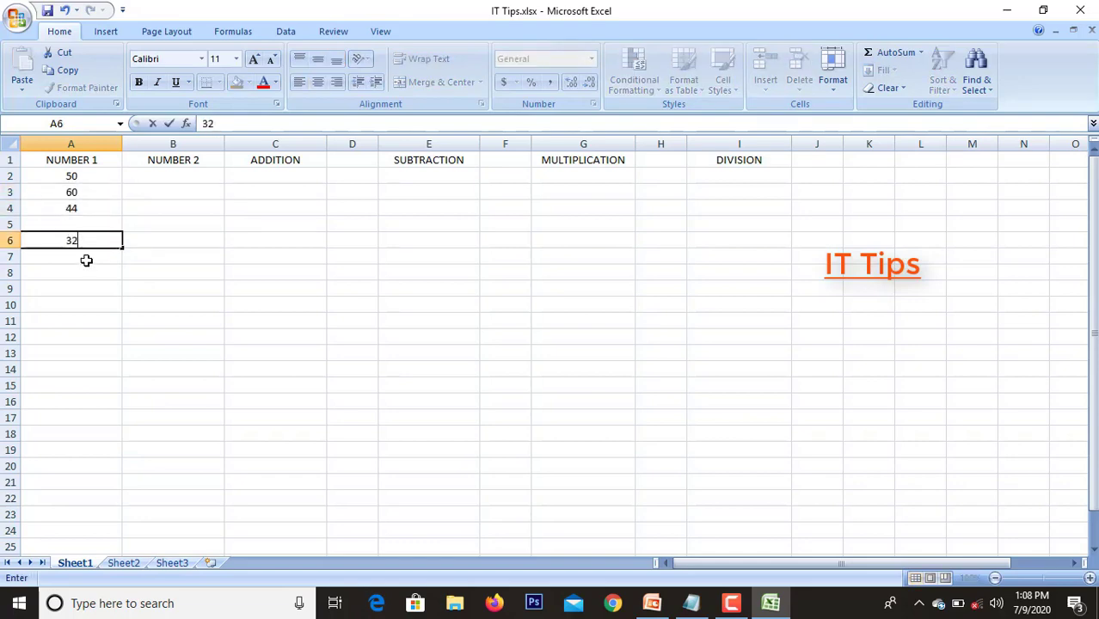
left_click(86, 225)
type("55")
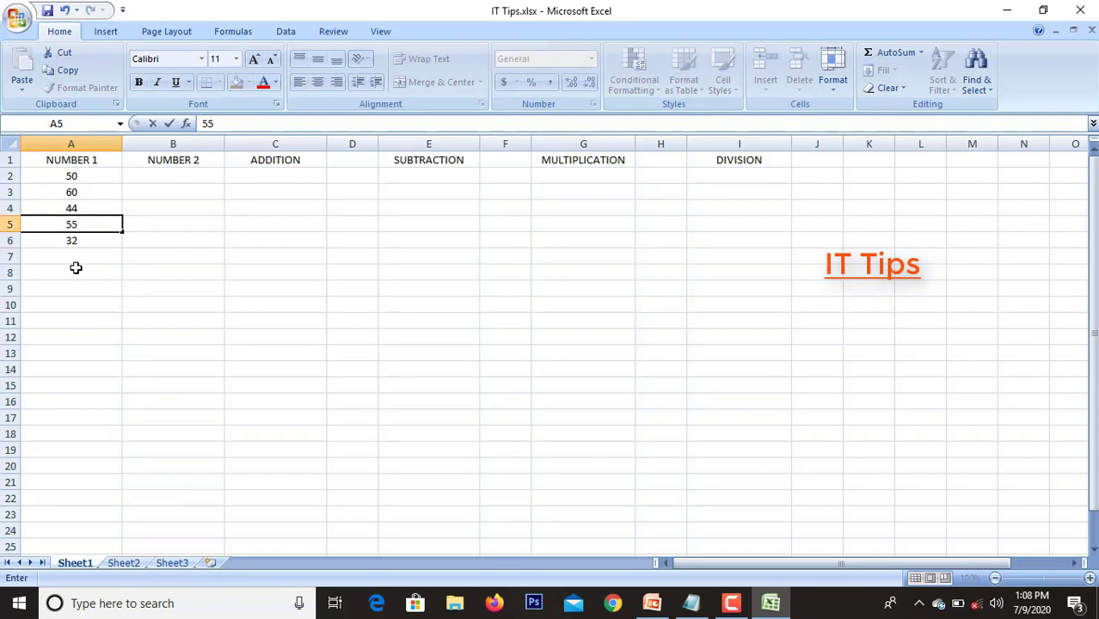
Enter 87, 32, 82 and 23 into A7:A10
left_click(78, 258)
type("87")
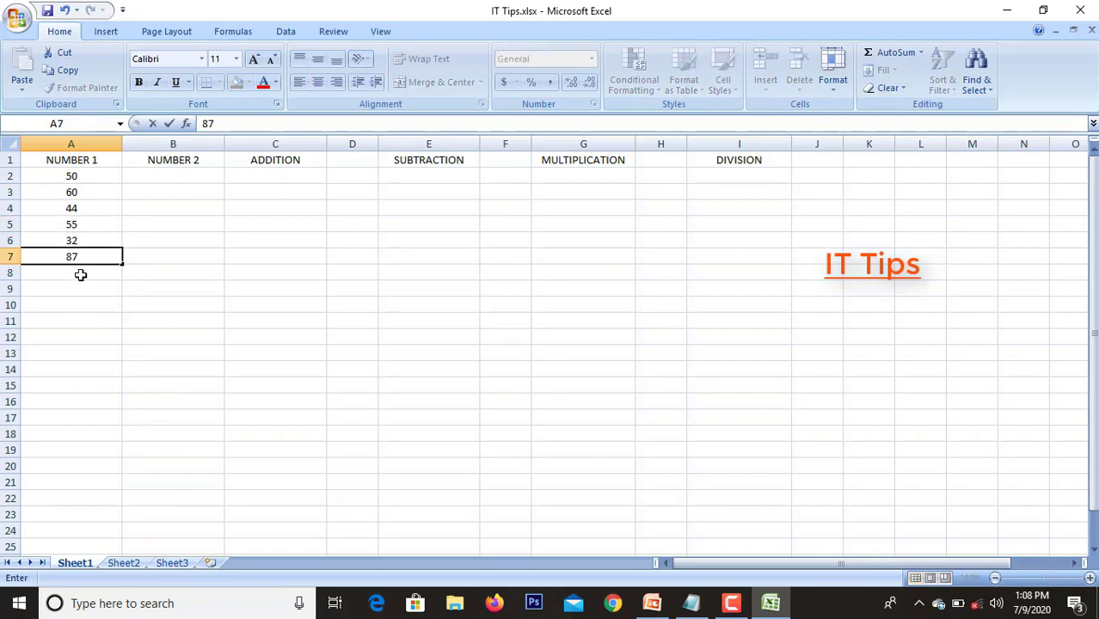
left_click(81, 273)
type("32")
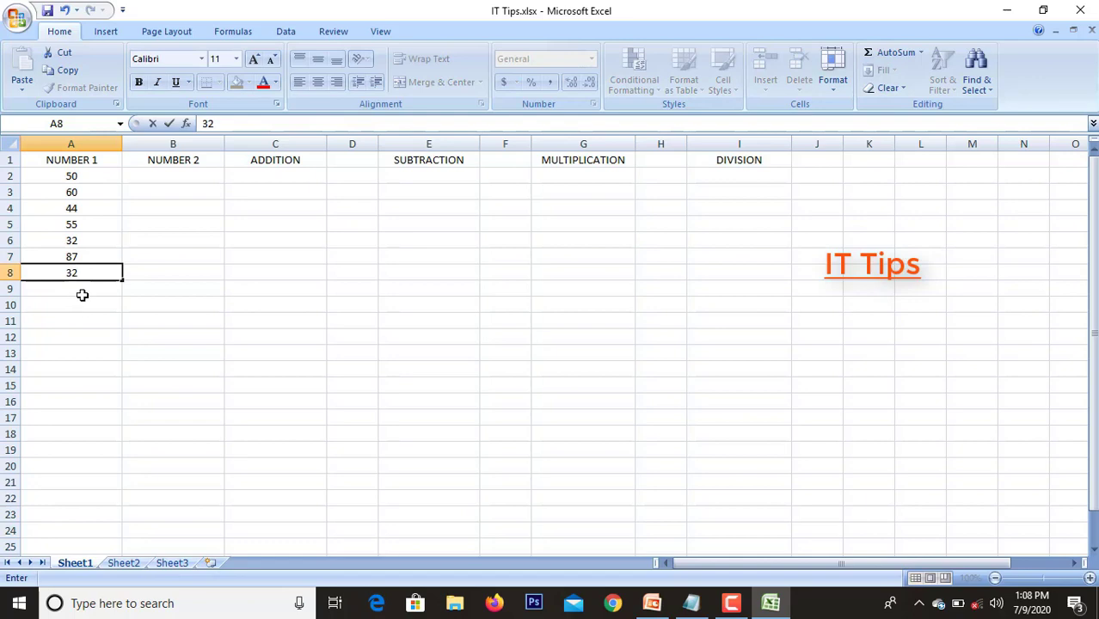
left_click(81, 290)
type("82")
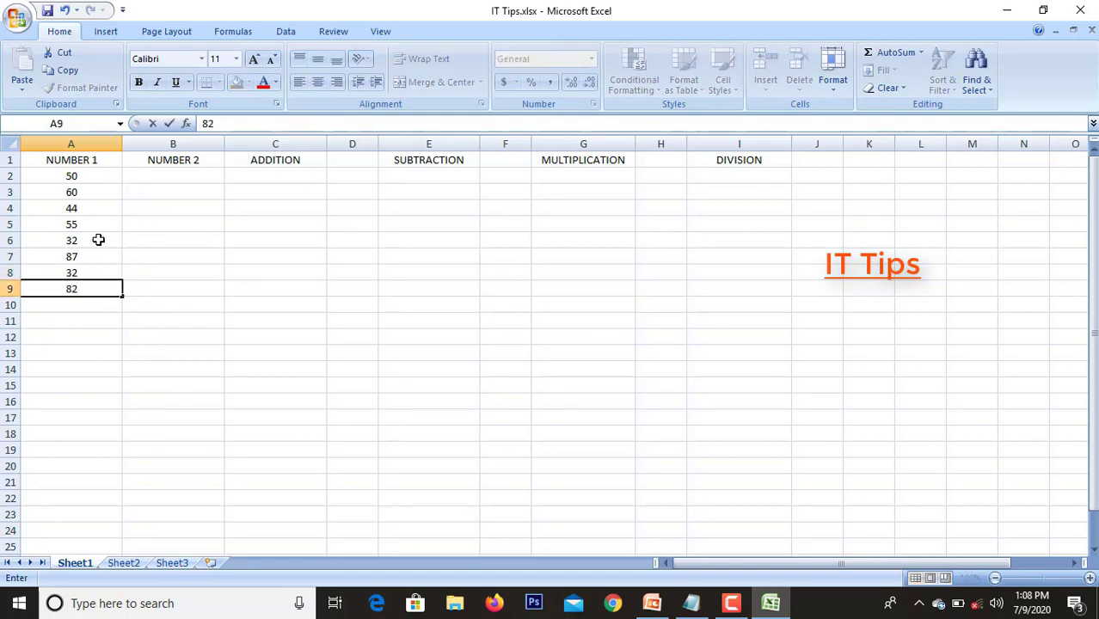
left_click(81, 301)
type("23")
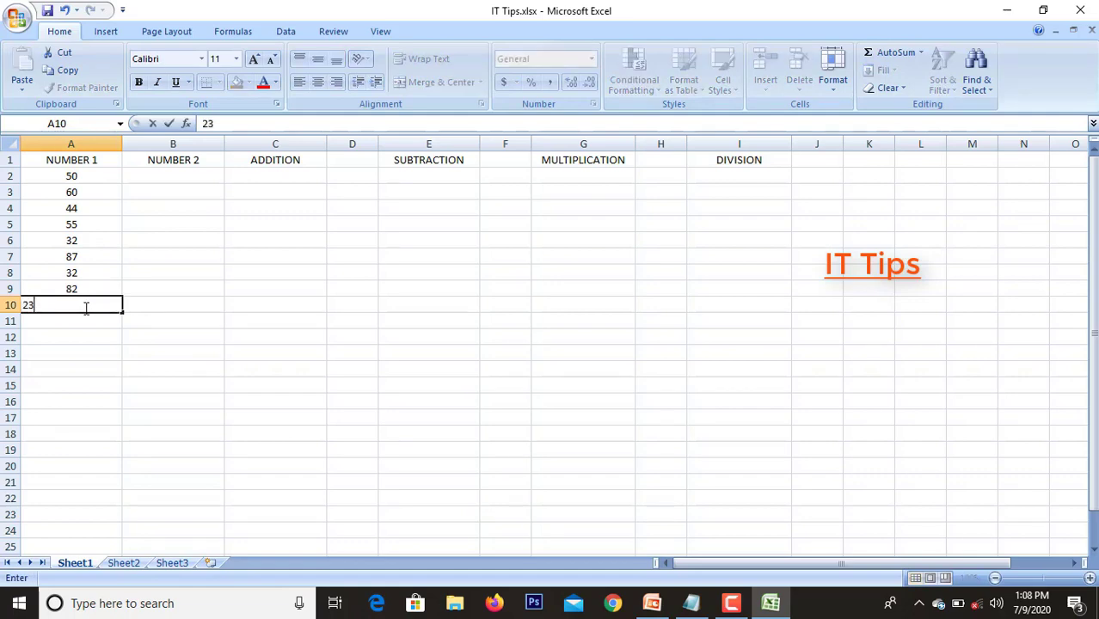
left_click(179, 175)
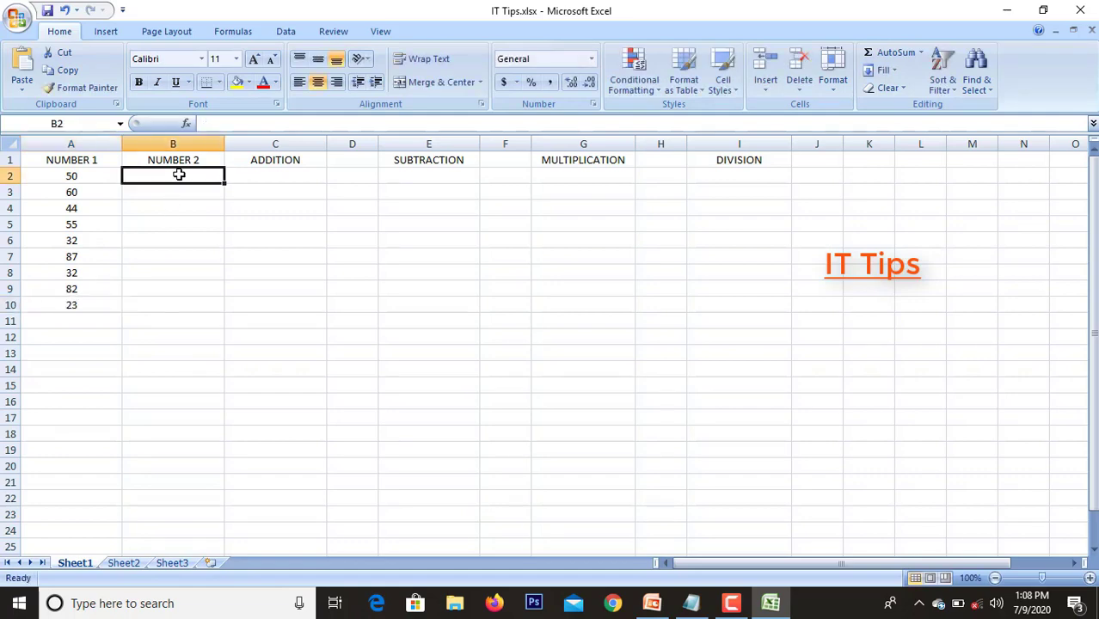
Enter 43, 56, 34 and 50 into B2:B5
type("43")
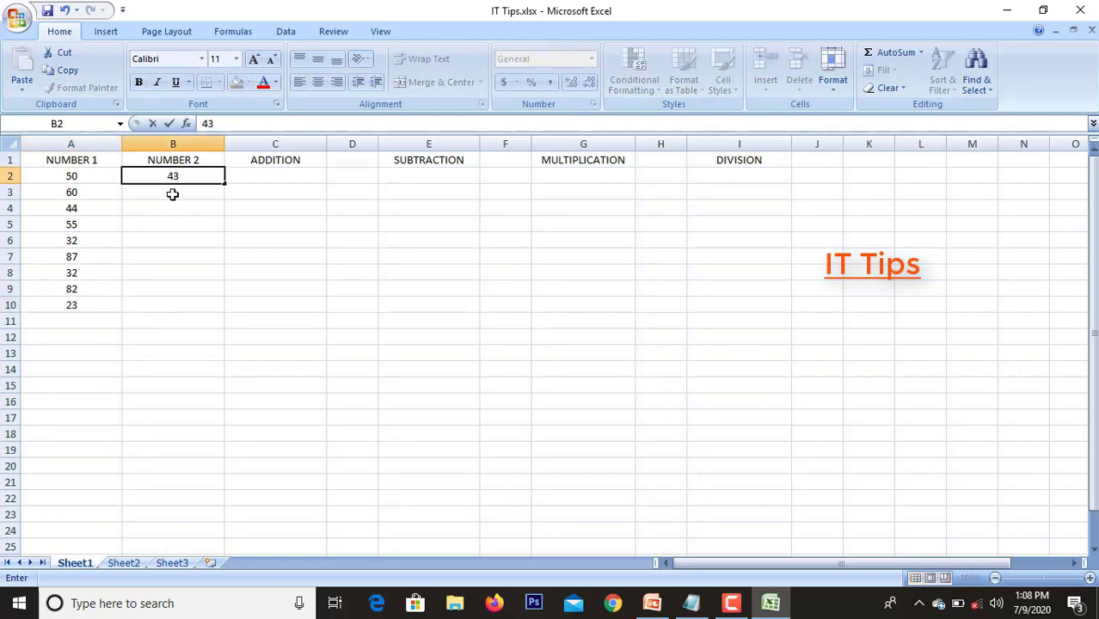
left_click(173, 194)
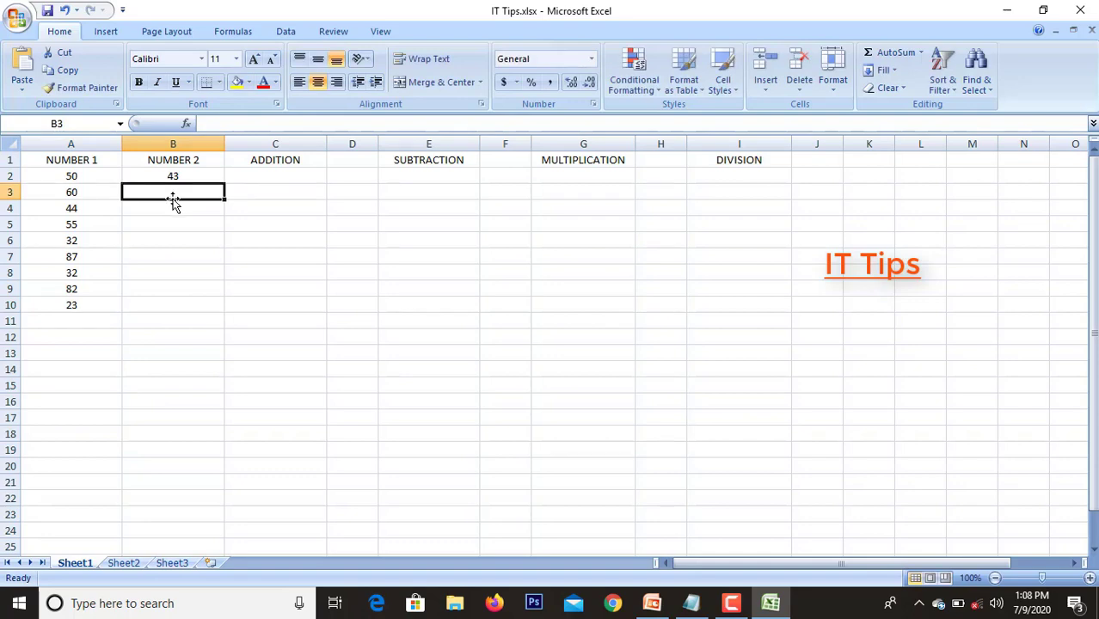
type("56")
left_click(175, 209)
type("3")
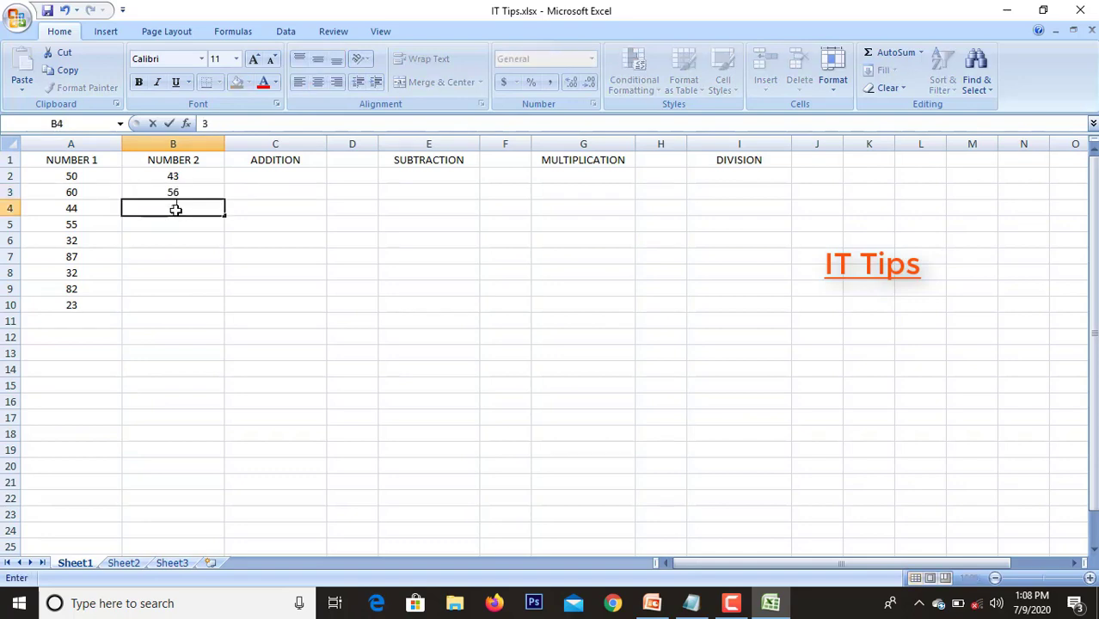
type("4")
left_click(174, 224)
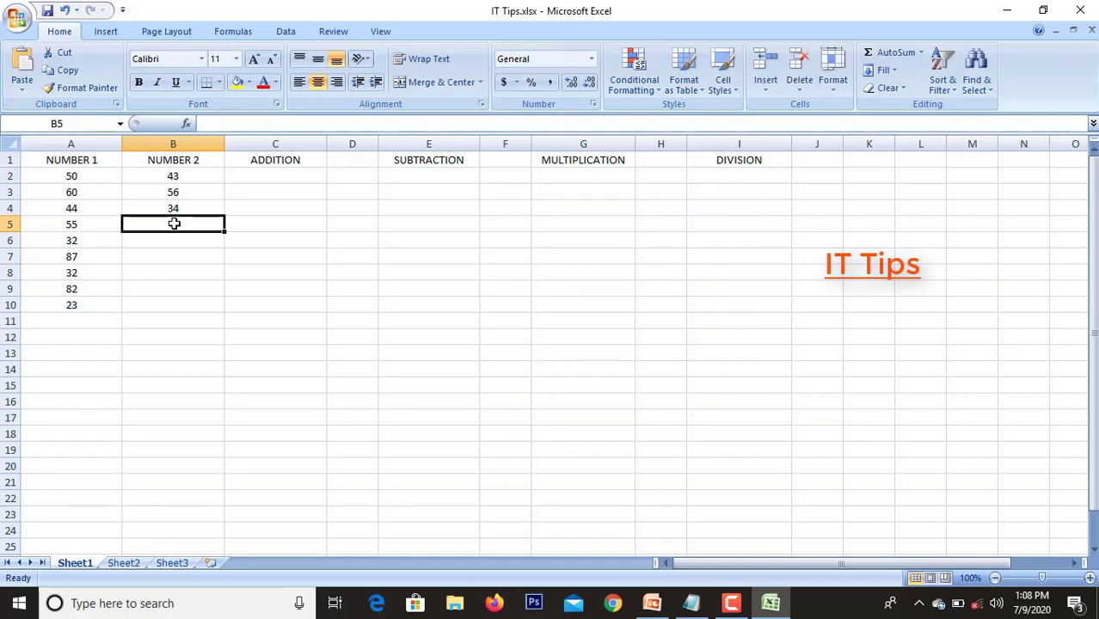
type("50")
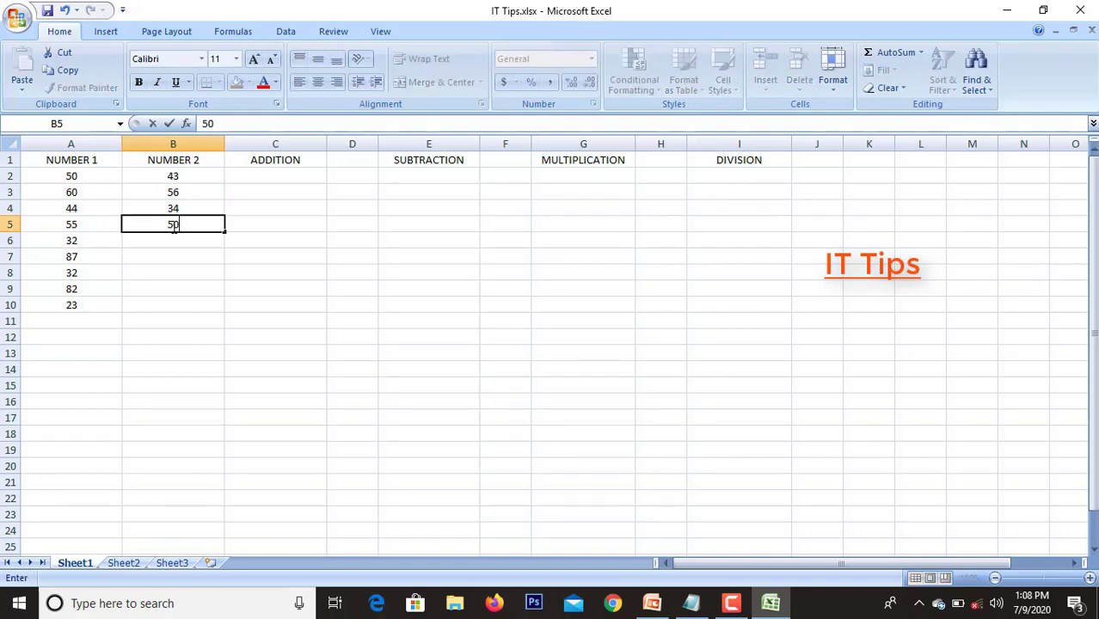
left_click(174, 239)
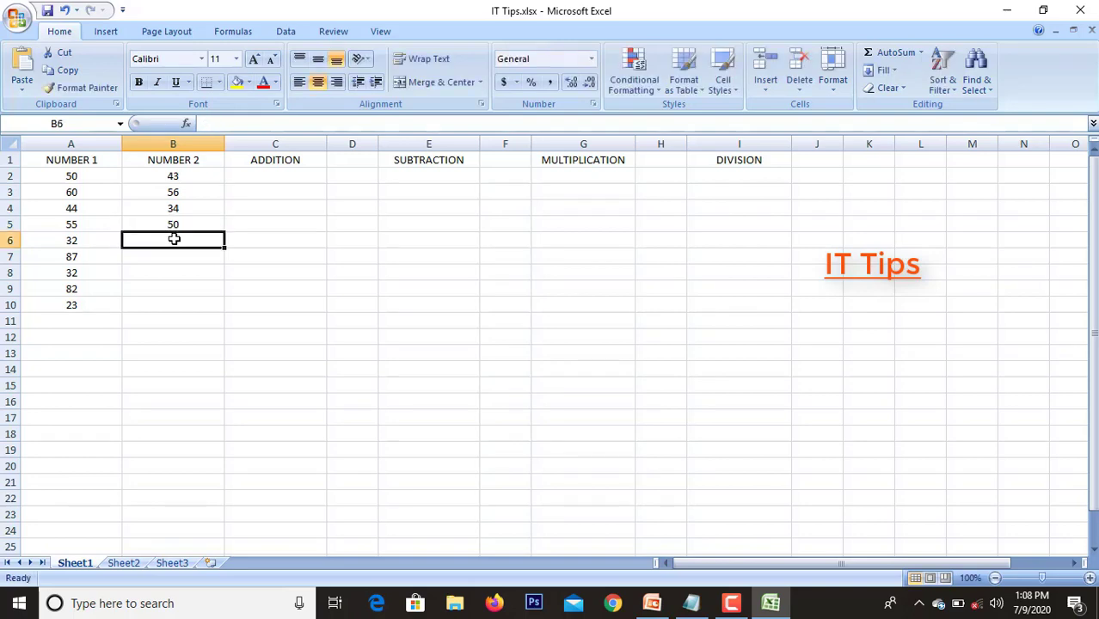
Enter 11, 24, 32, 44 and 22 into B6:B10
type("11")
left_click(175, 256)
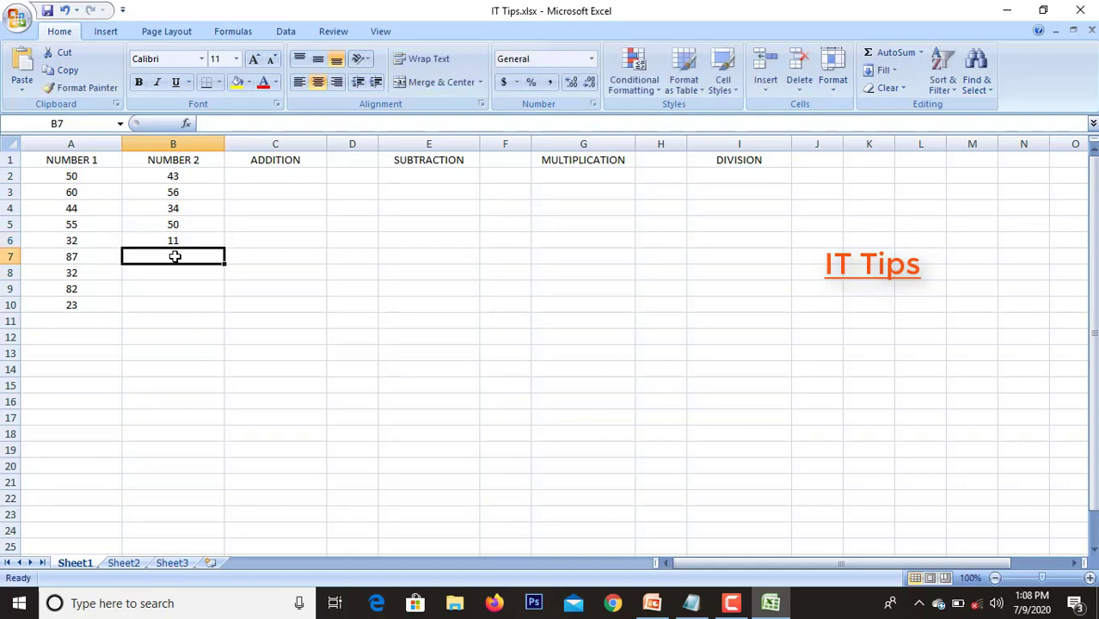
type("24")
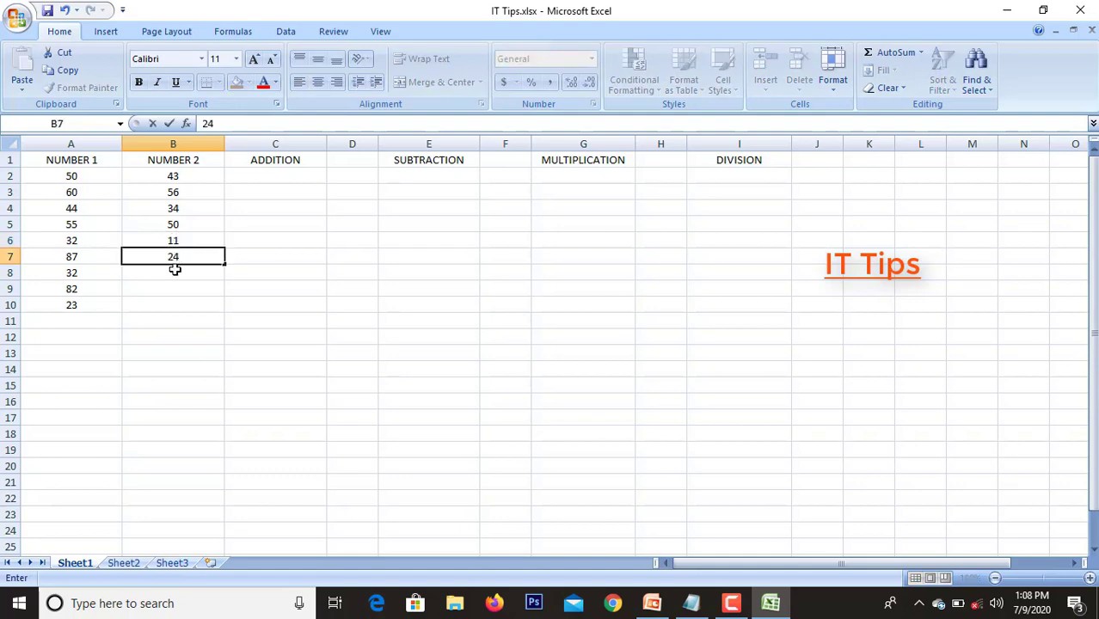
left_click(175, 270)
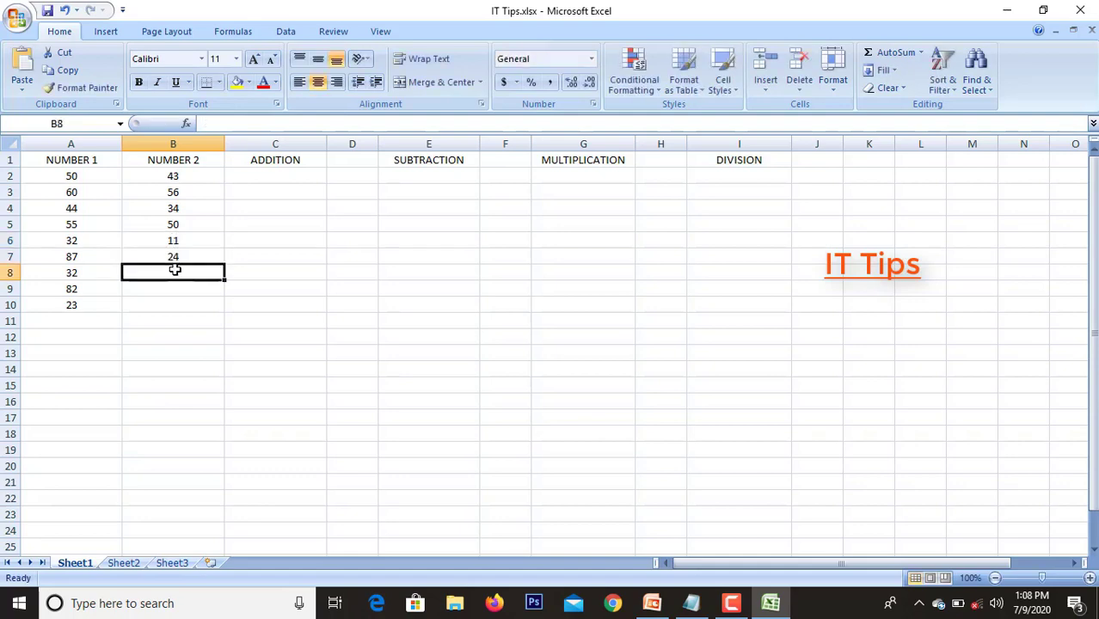
type("3")
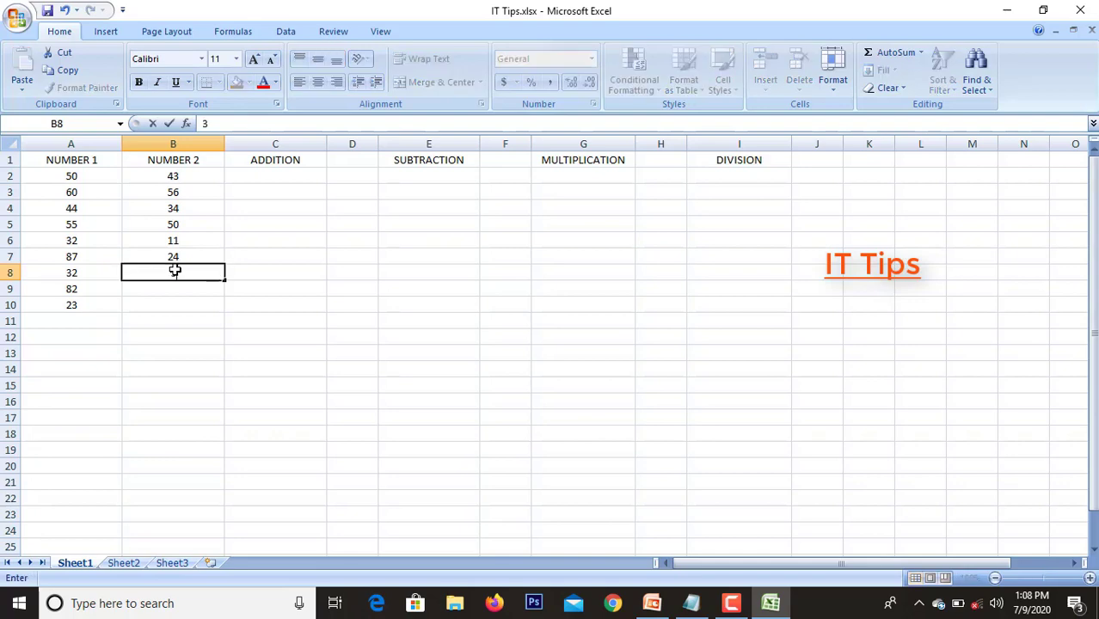
type("2")
left_click(172, 289)
type("44")
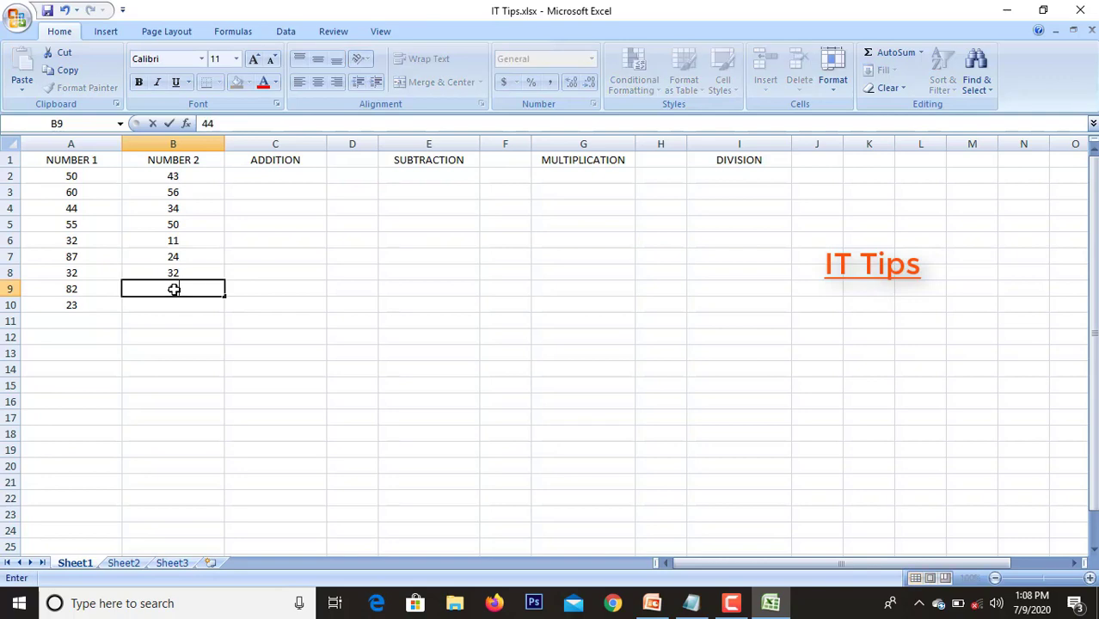
left_click(175, 302)
type("22")
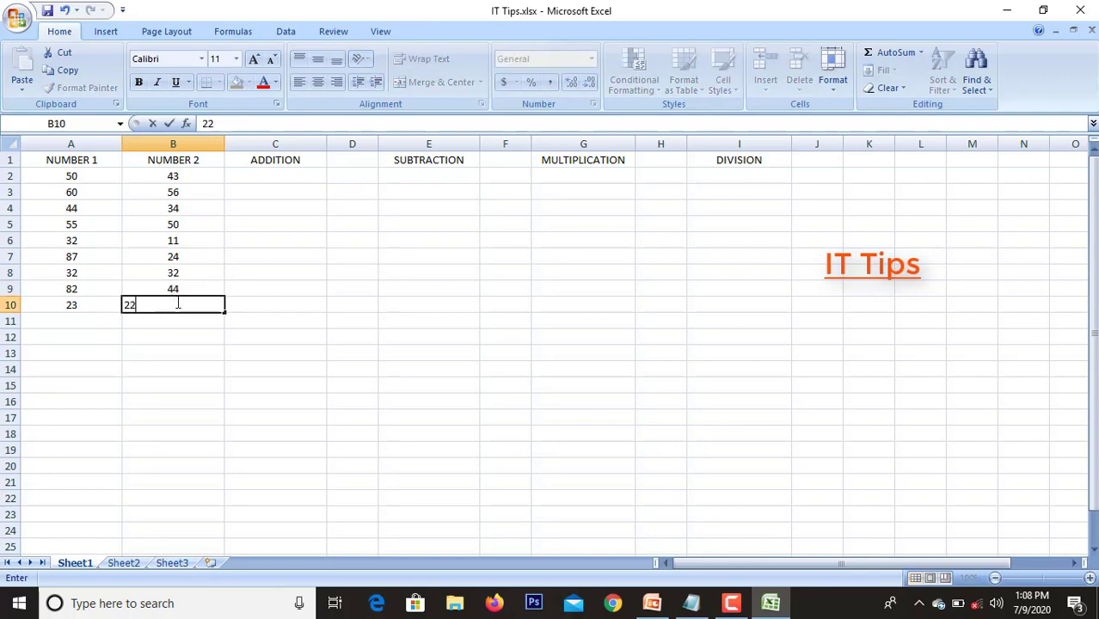
left_click(287, 178)
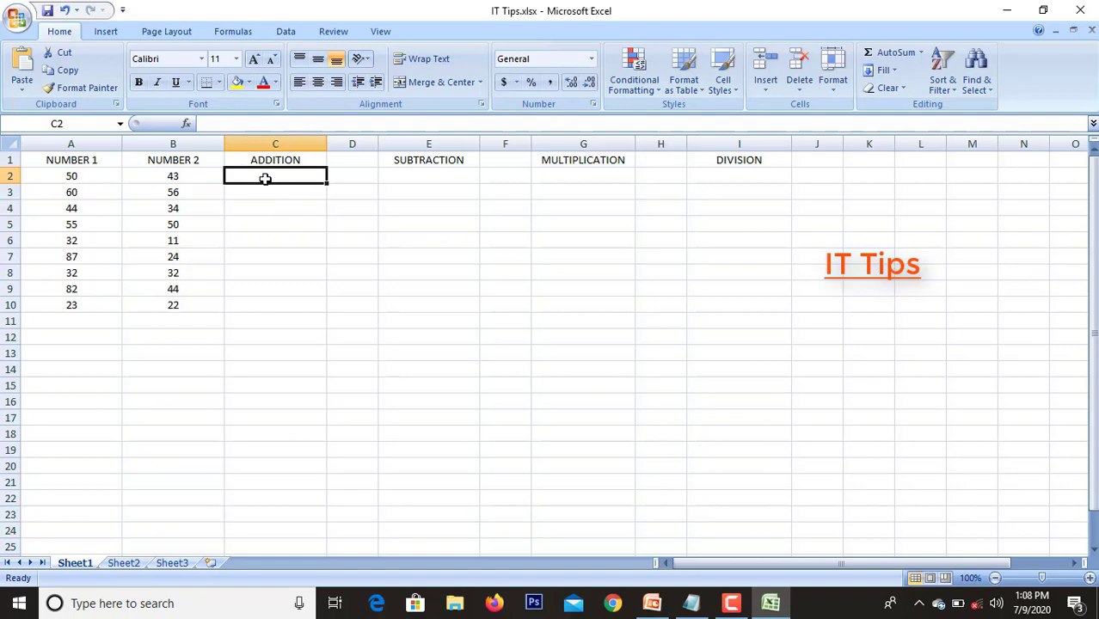
Enter =A2+B2 in C2, fill it down to C10, and center the sums
type("=")
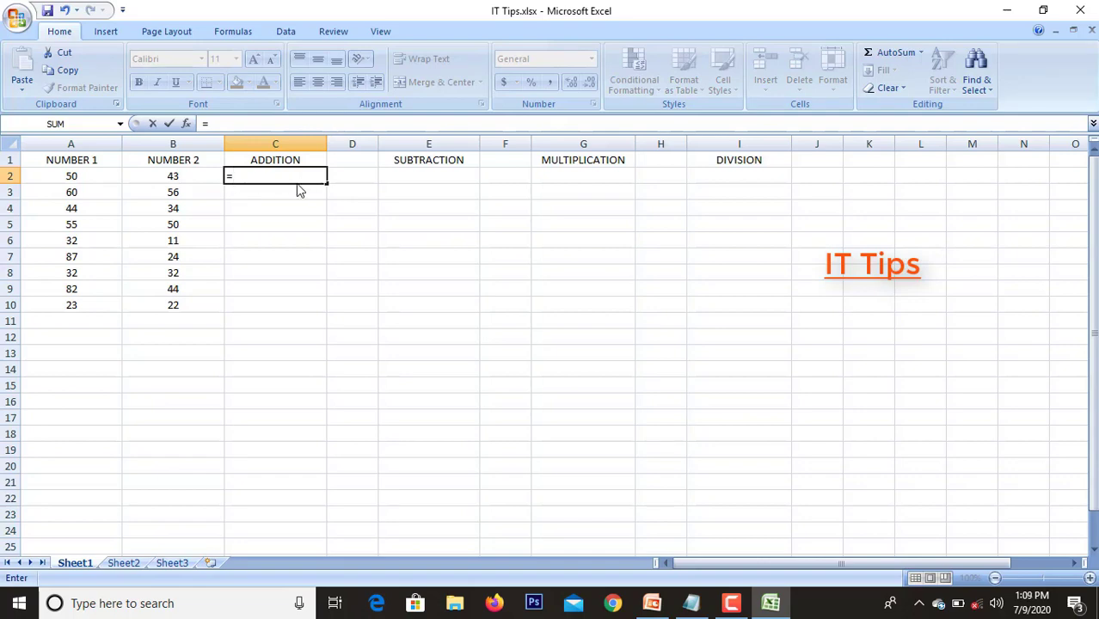
type("A")
key("BackSpace")
type("A")
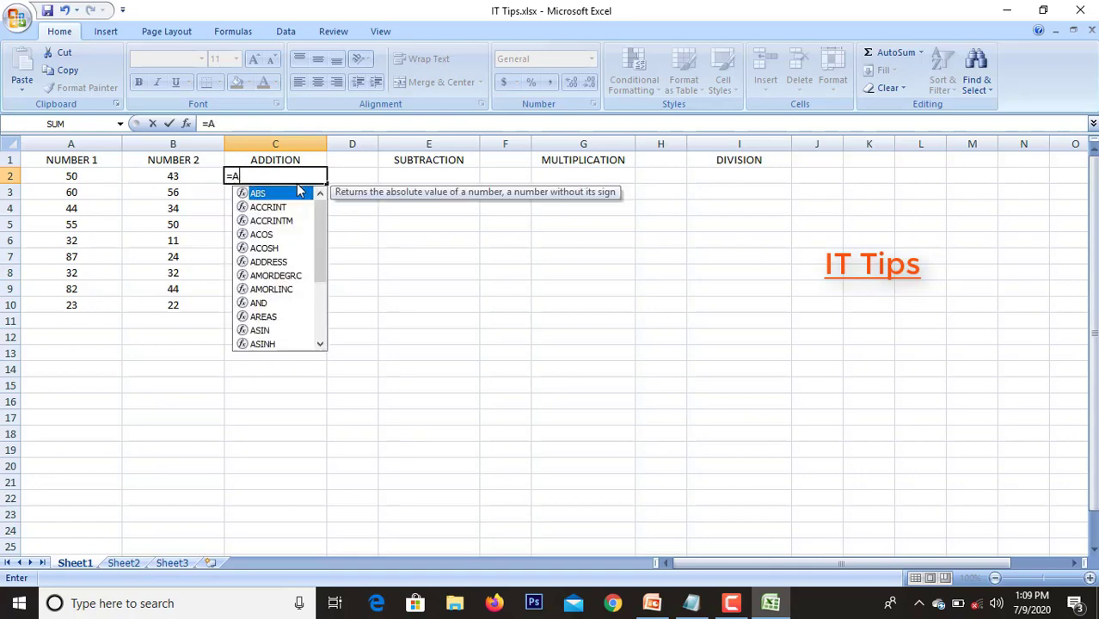
type("2")
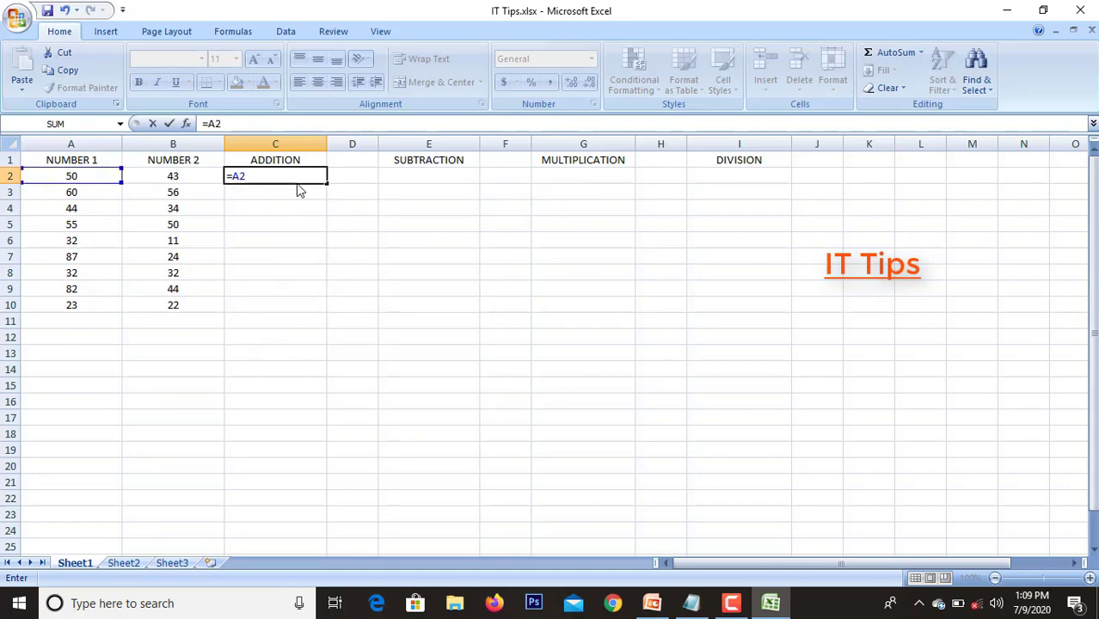
type("+B")
key("BackSpace")
type("B2")
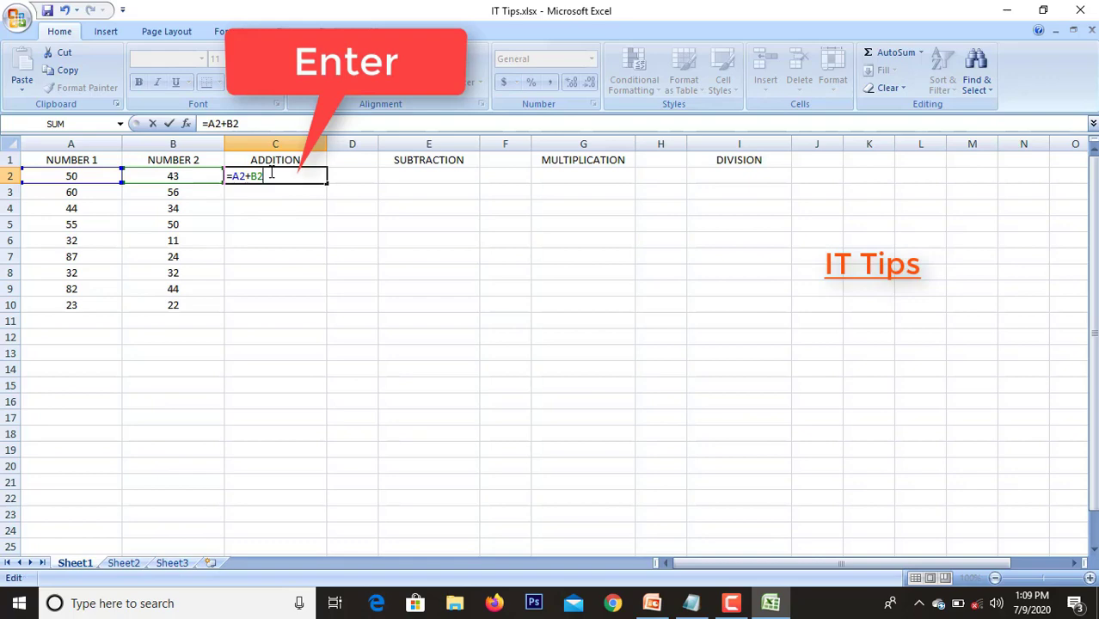
key("Return")
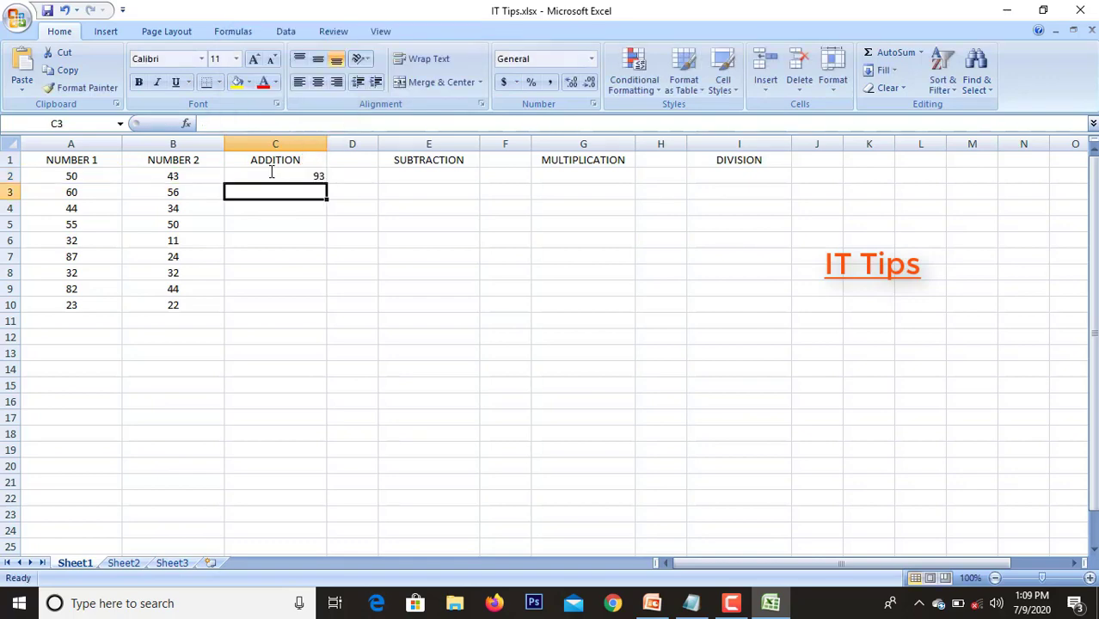
left_click(314, 175)
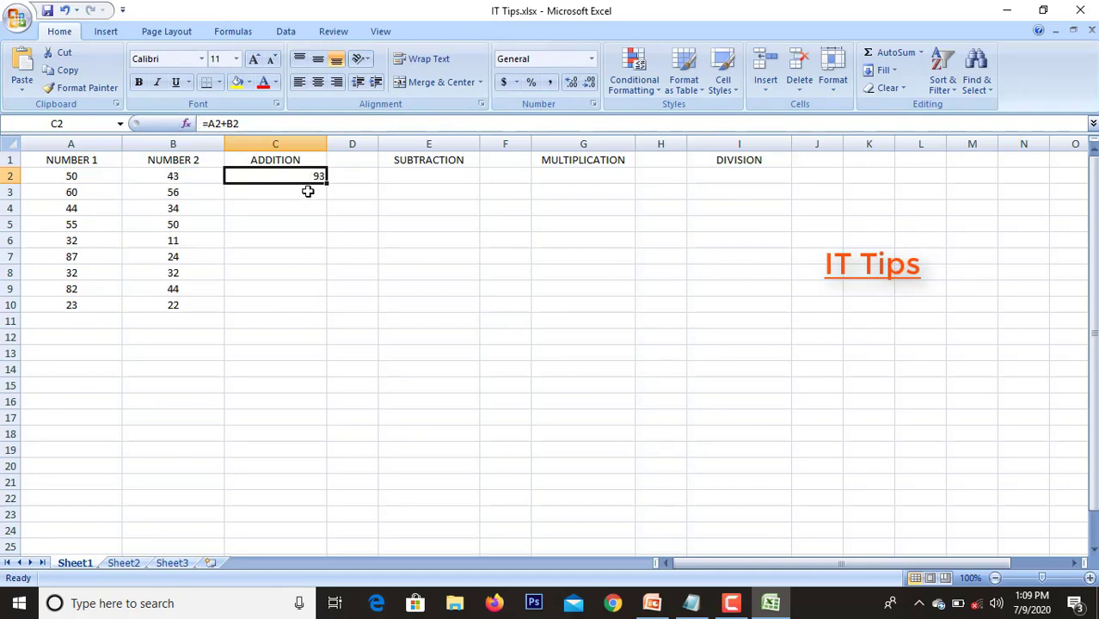
left_click_drag(327, 184, 325, 315)
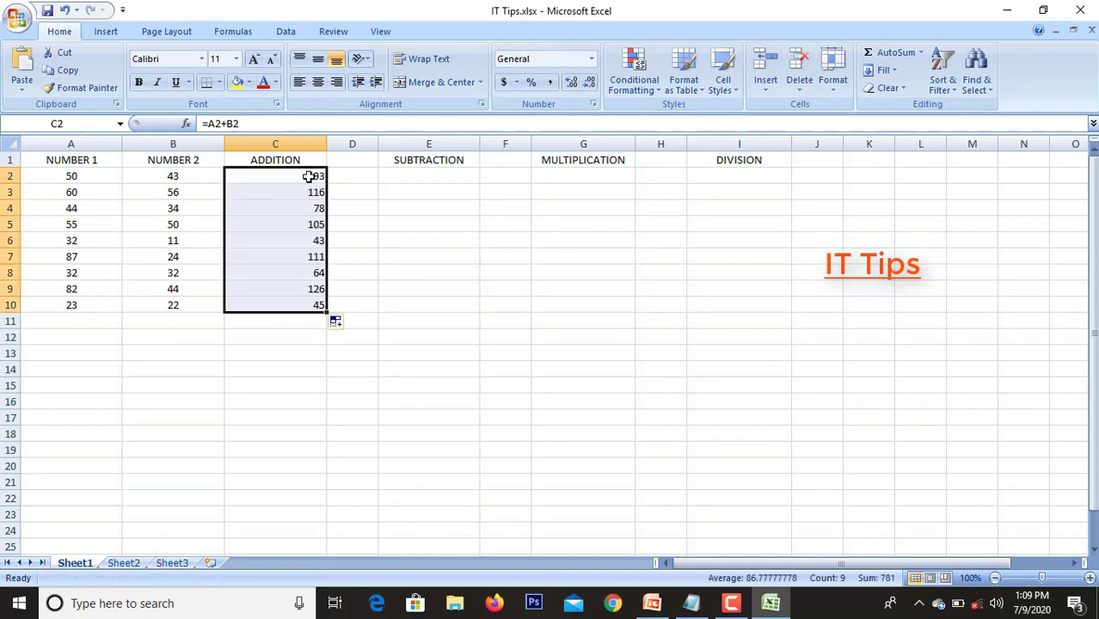
left_click(318, 82)
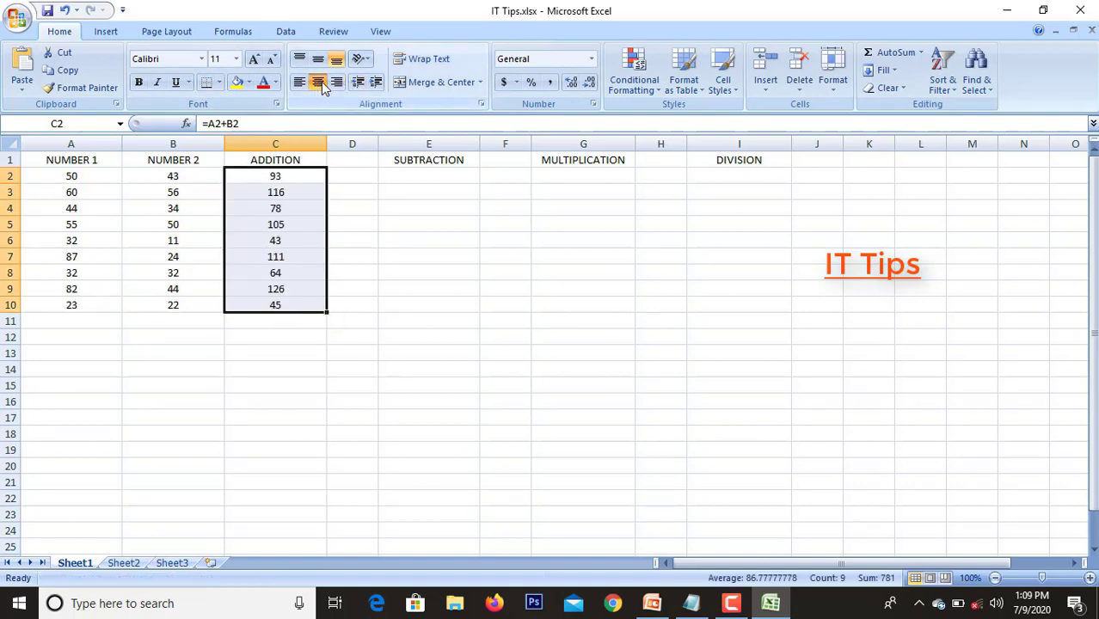
left_click(405, 174)
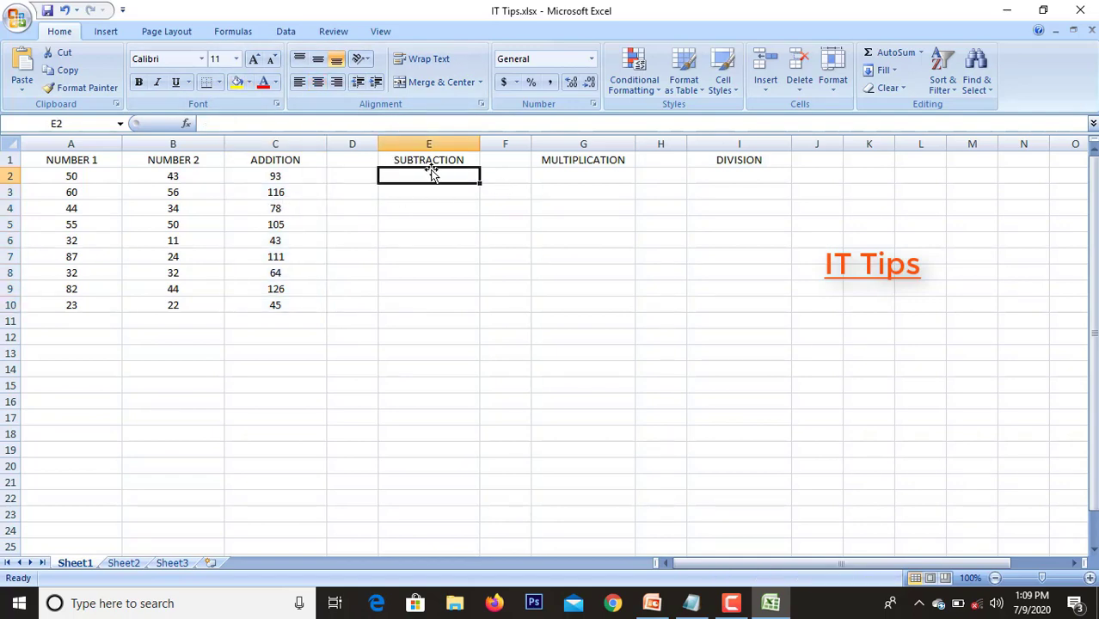
Enter the subtraction formula =A2-B2 in E2
type("+")
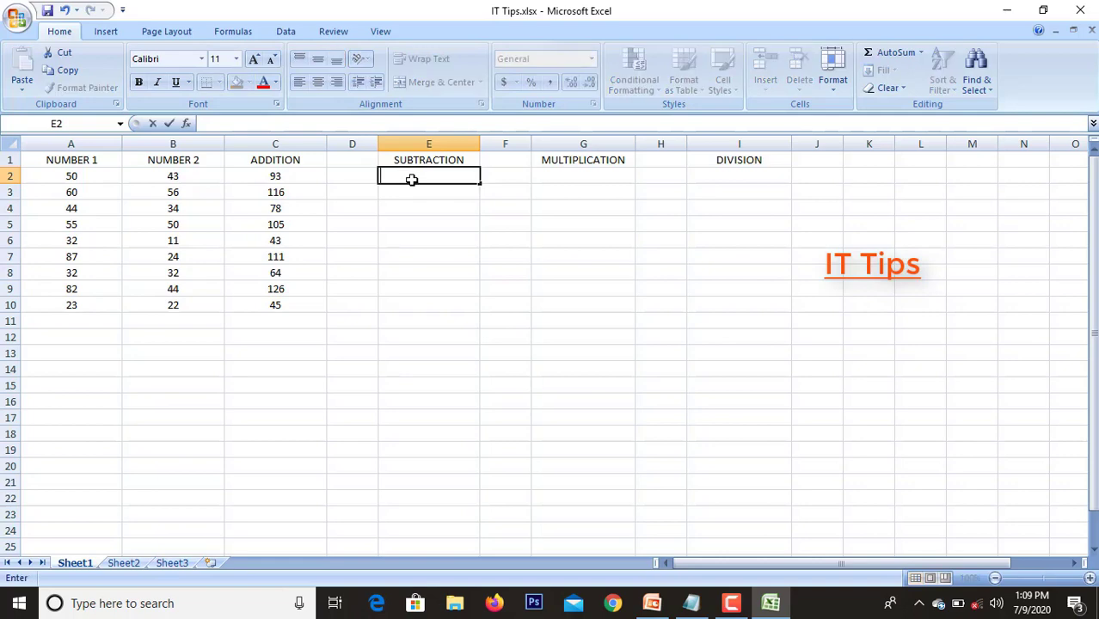
key("Escape")
type("=")
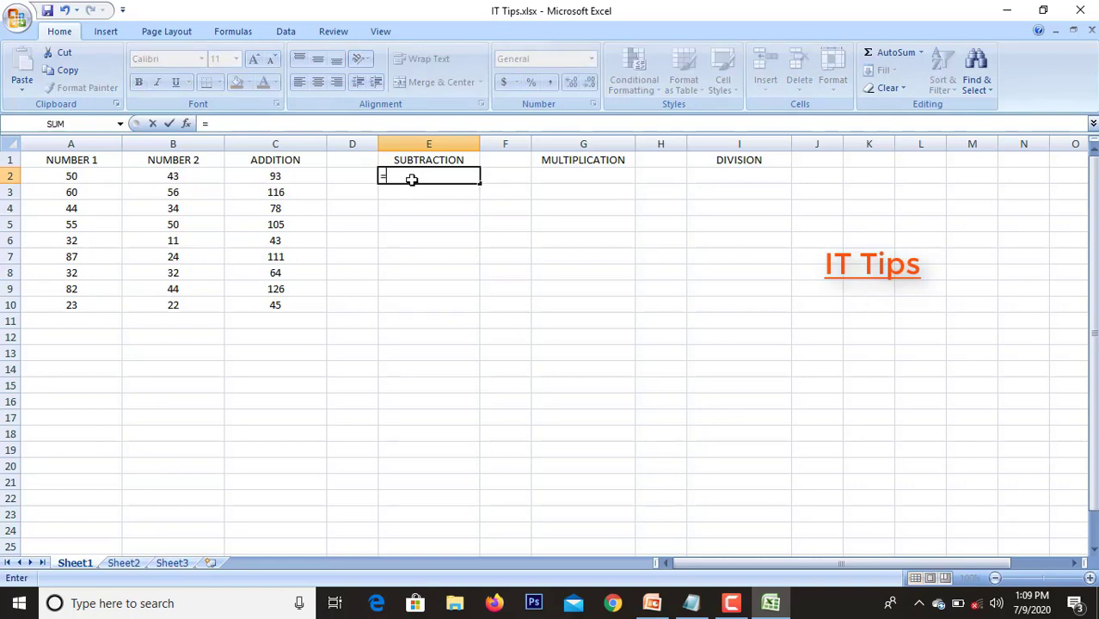
type("A")
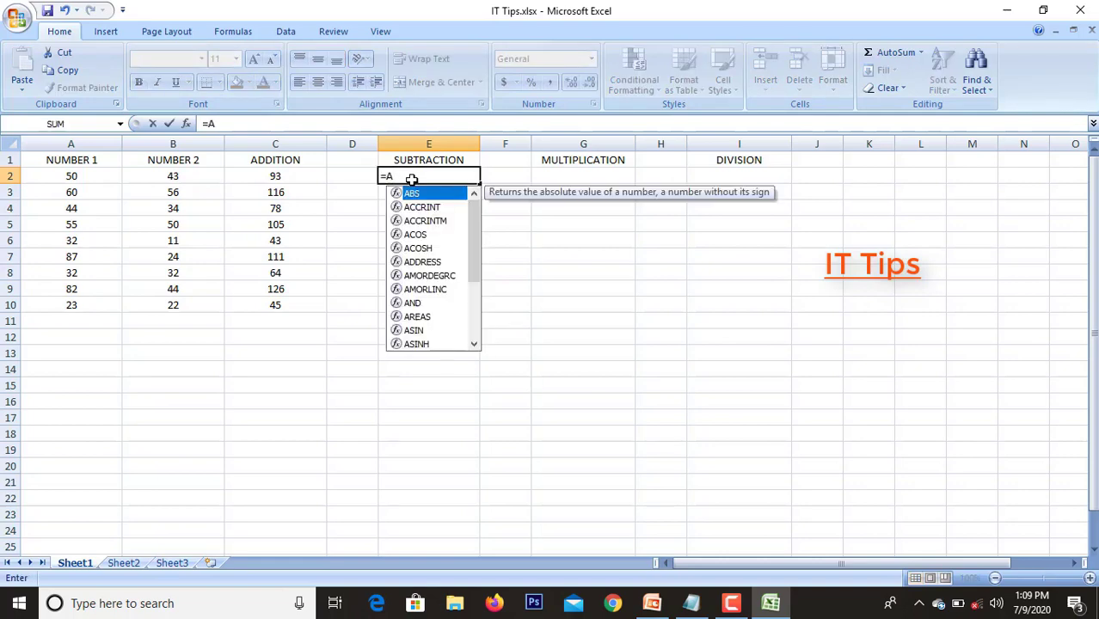
type("2-")
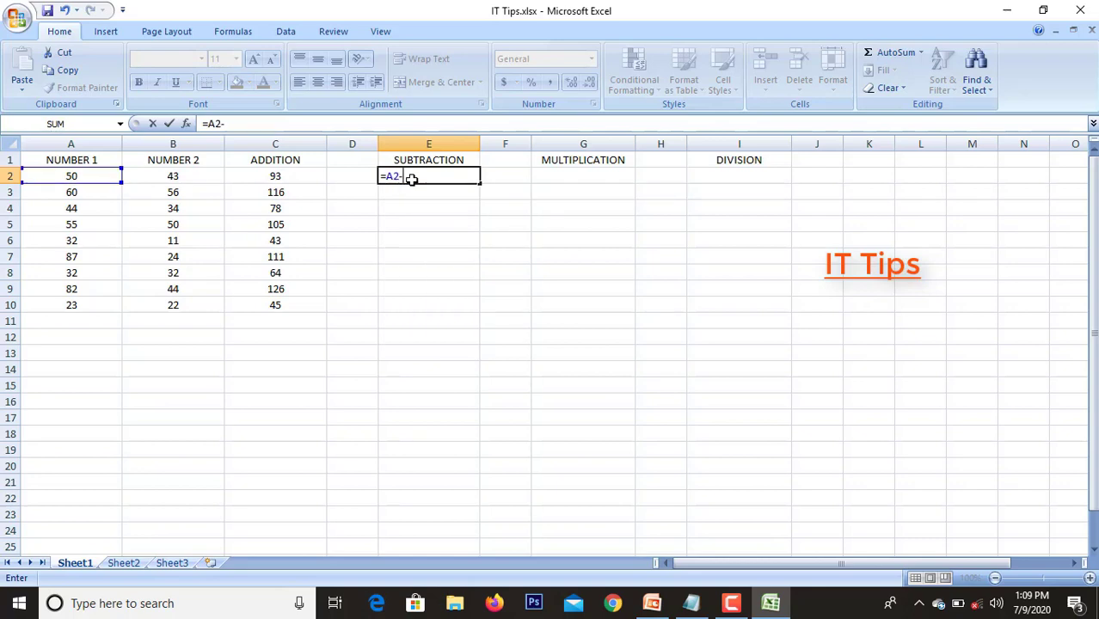
type("B")
key("BackSpace")
type("B")
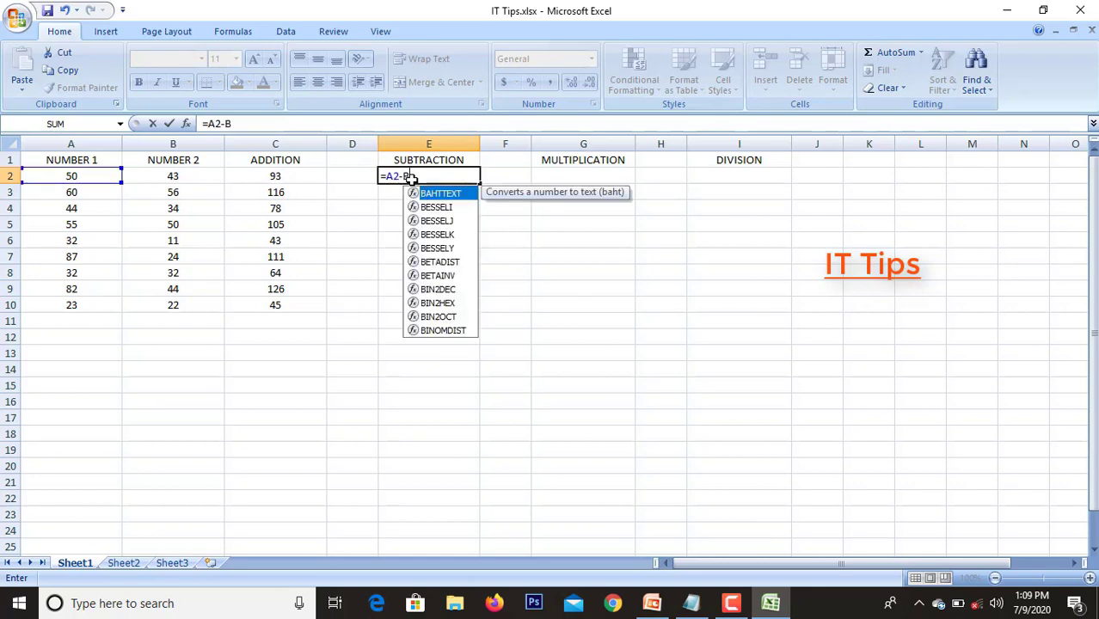
type("2")
key("Return")
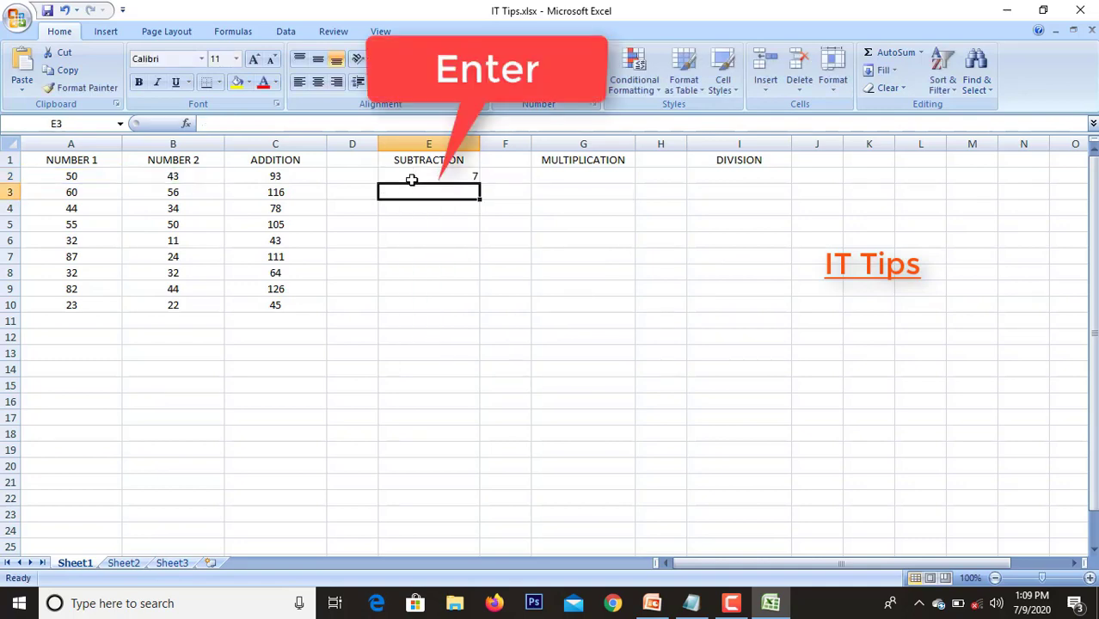
left_click(429, 175)
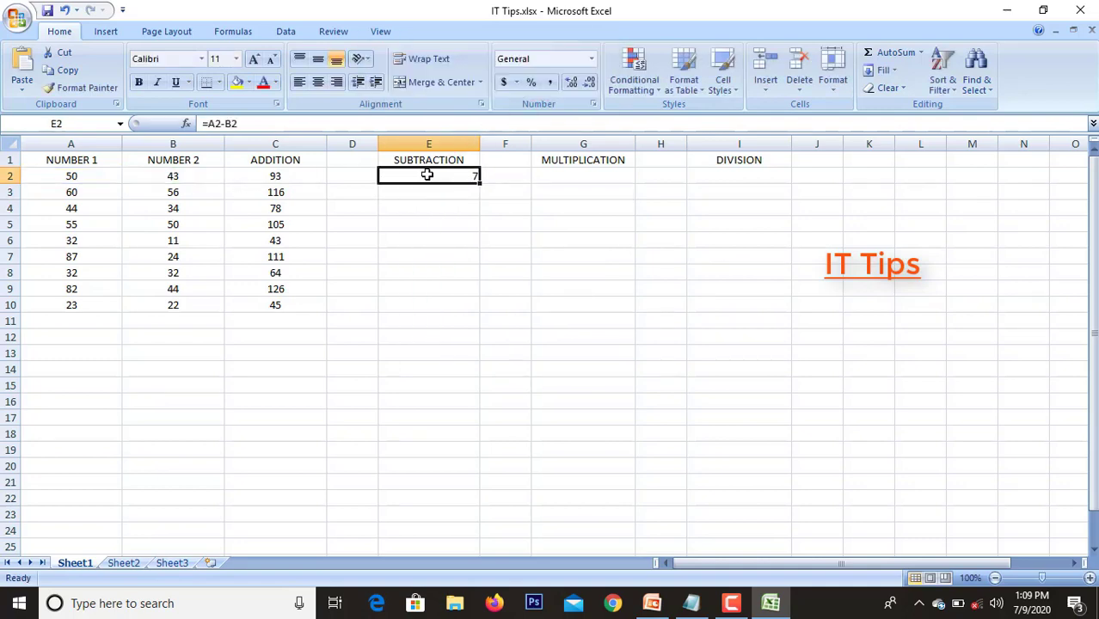
left_click(268, 123)
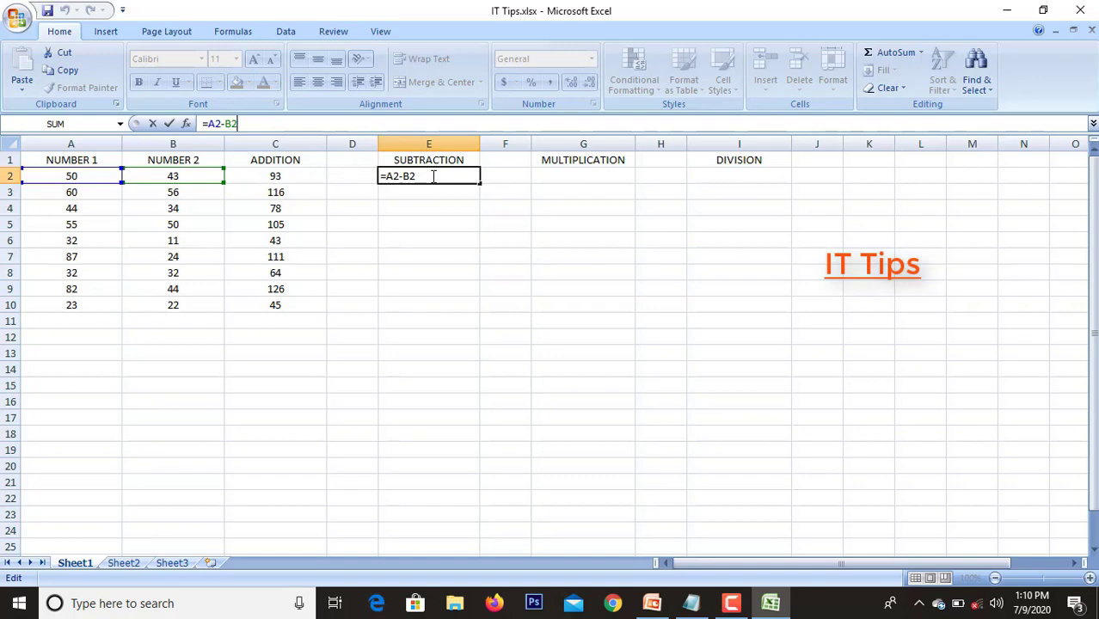
key("Return")
Fill the E2 formula down to E10 and center the differences
left_click(469, 177)
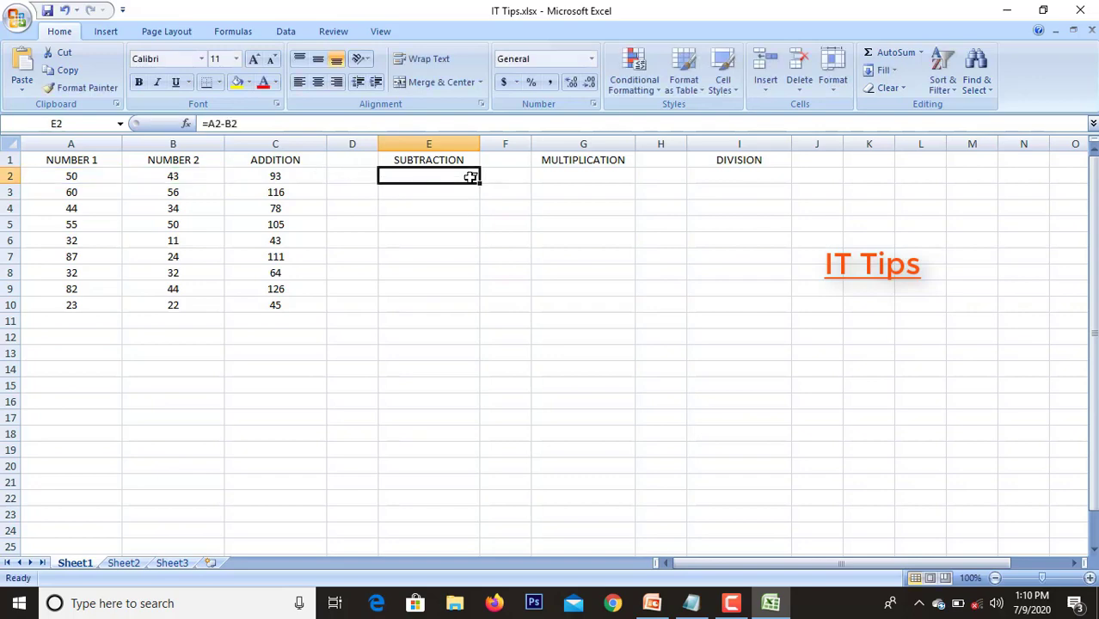
left_click_drag(481, 184, 481, 309)
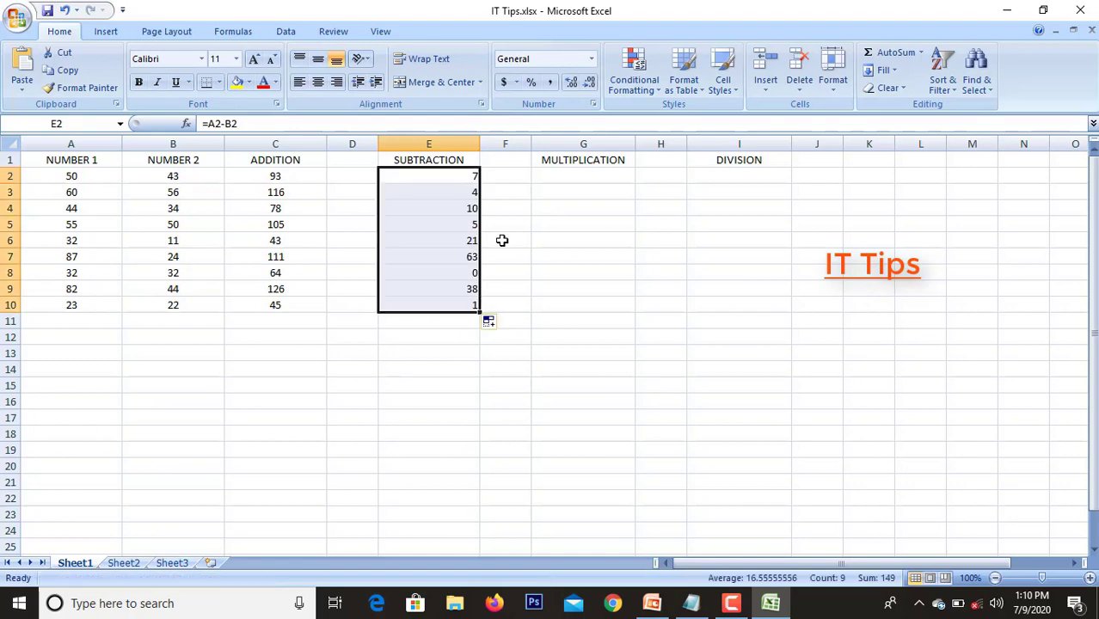
left_click(324, 87)
left_click(552, 177)
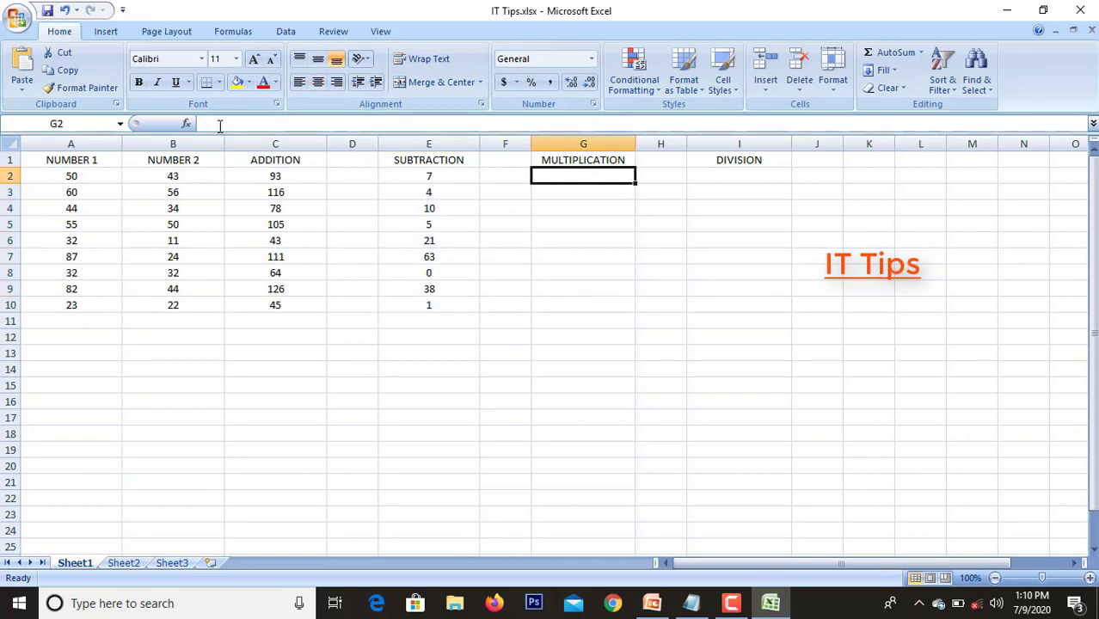
Enter =A2*B2 in G2, fill it down to G10, and center the products
type("=")
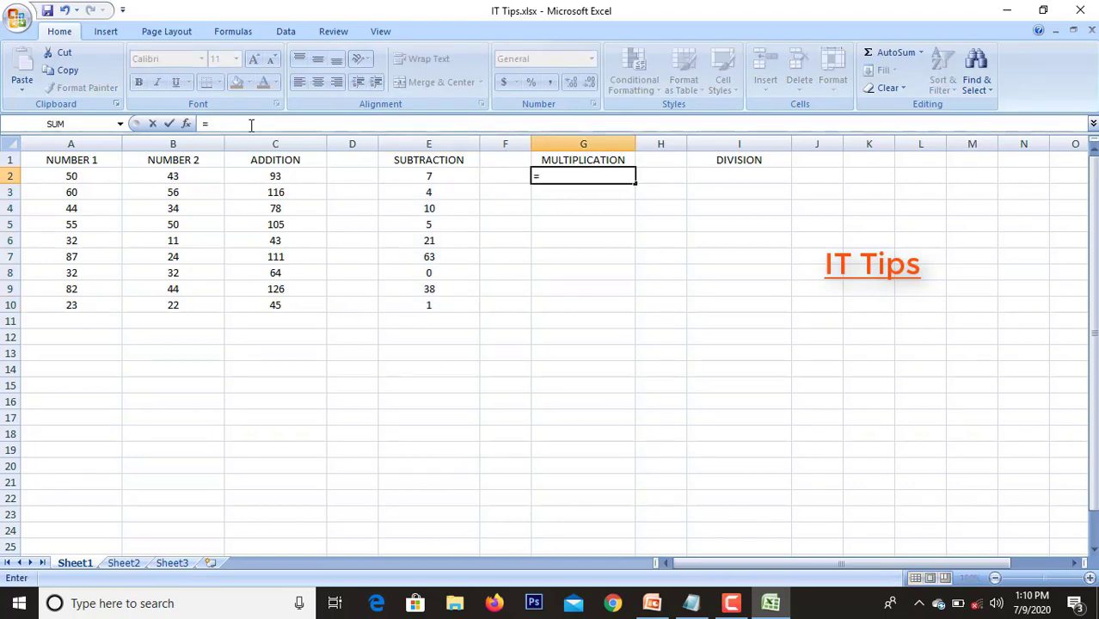
type("A")
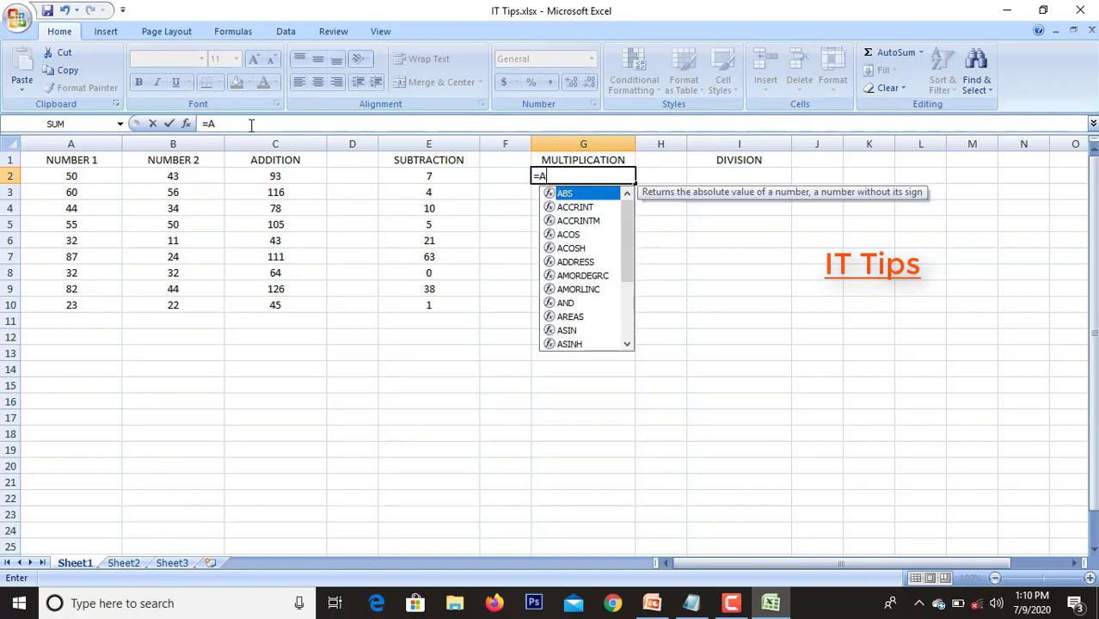
type("2*")
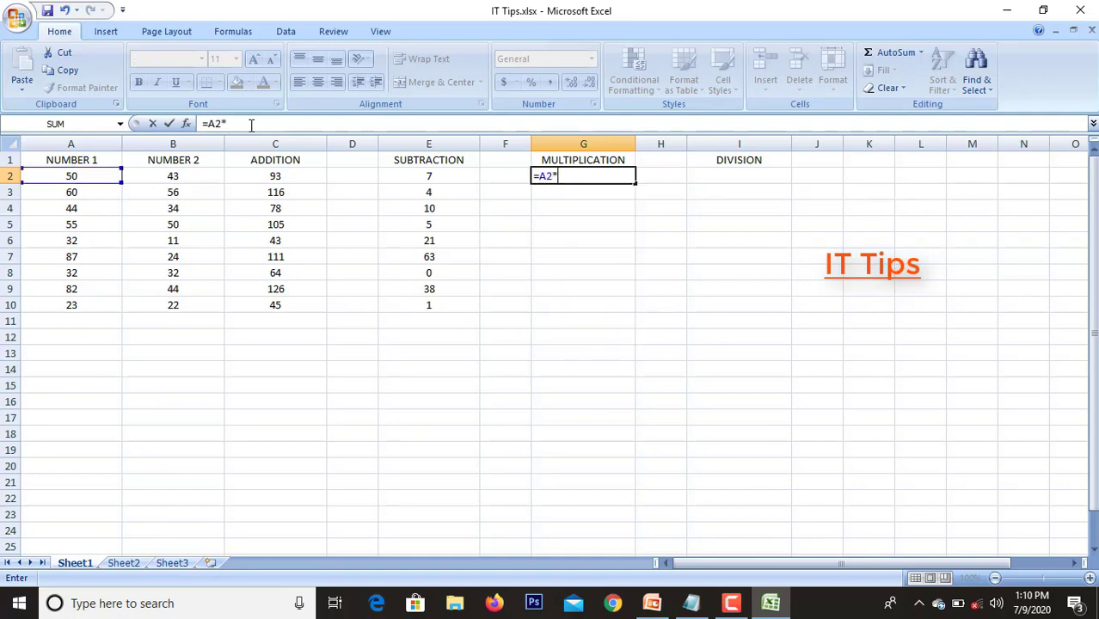
type("B")
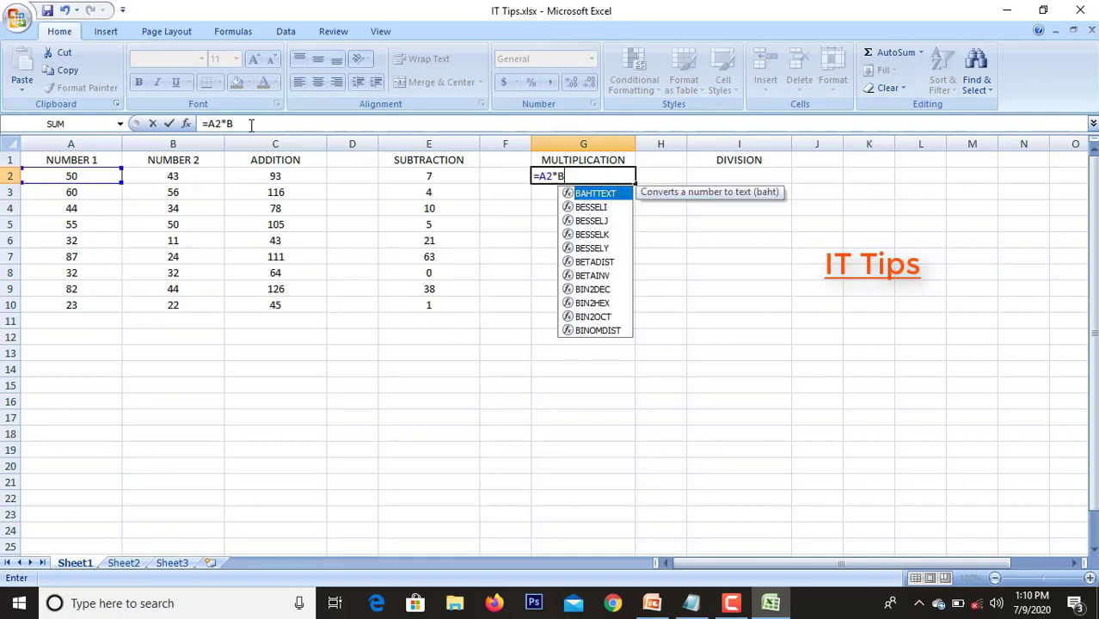
type("2")
key("Return")
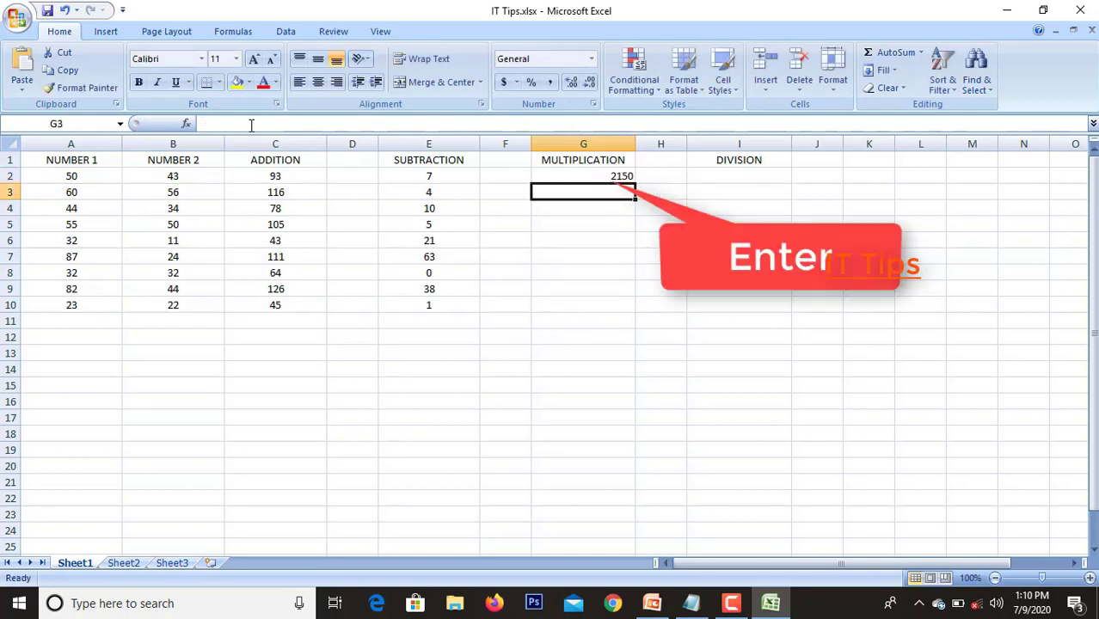
left_click(562, 177)
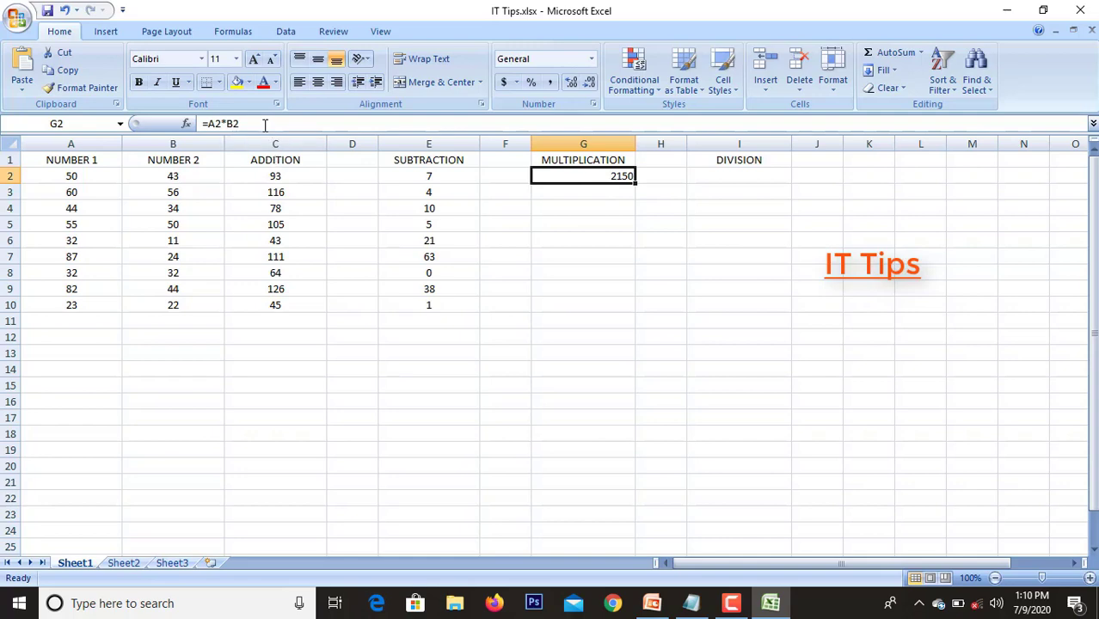
left_click_drag(258, 124, 200, 125)
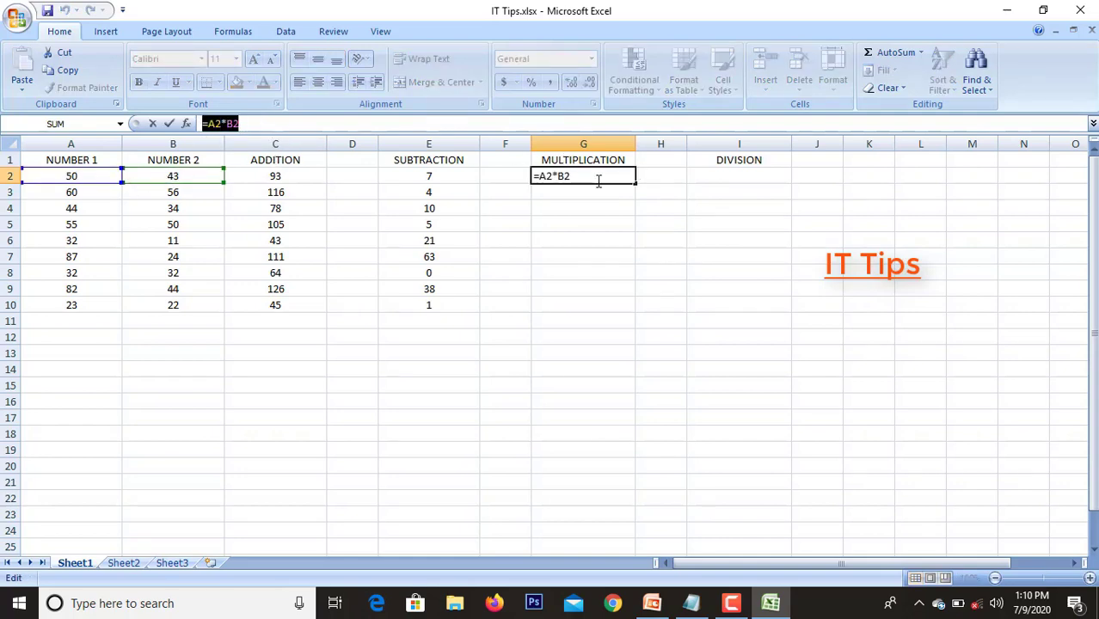
left_click(465, 128)
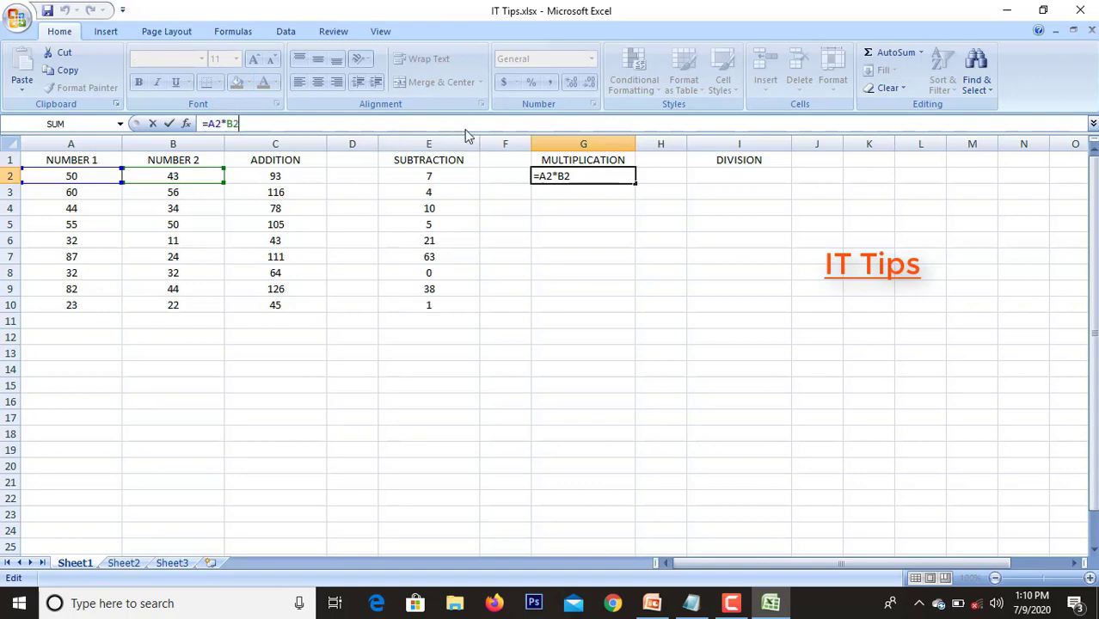
key("Return")
left_click(598, 170)
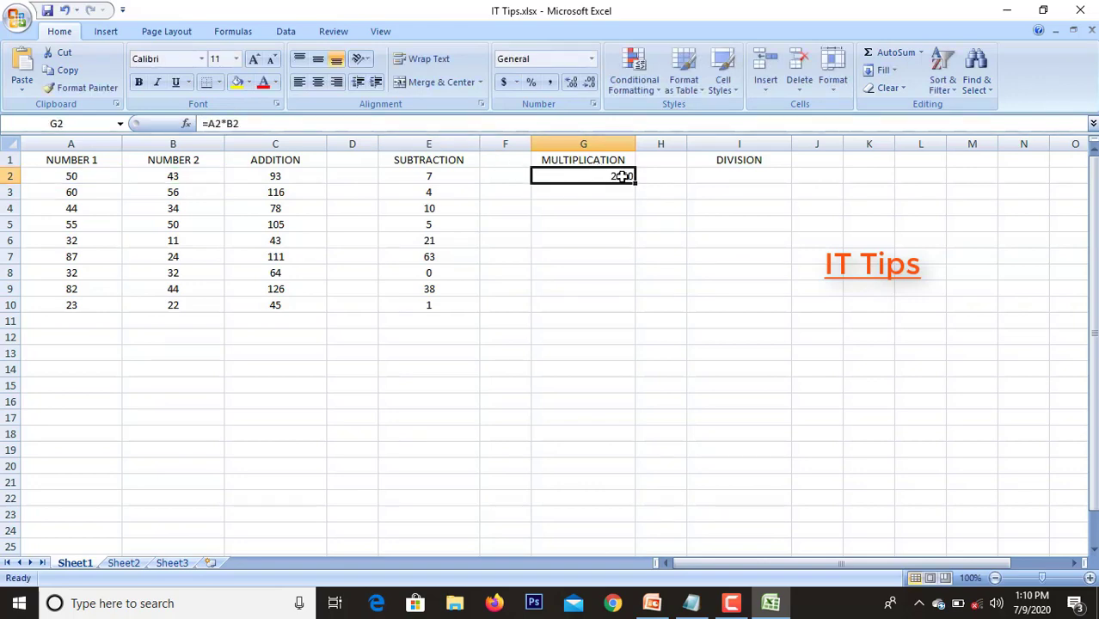
left_click_drag(637, 181, 634, 314)
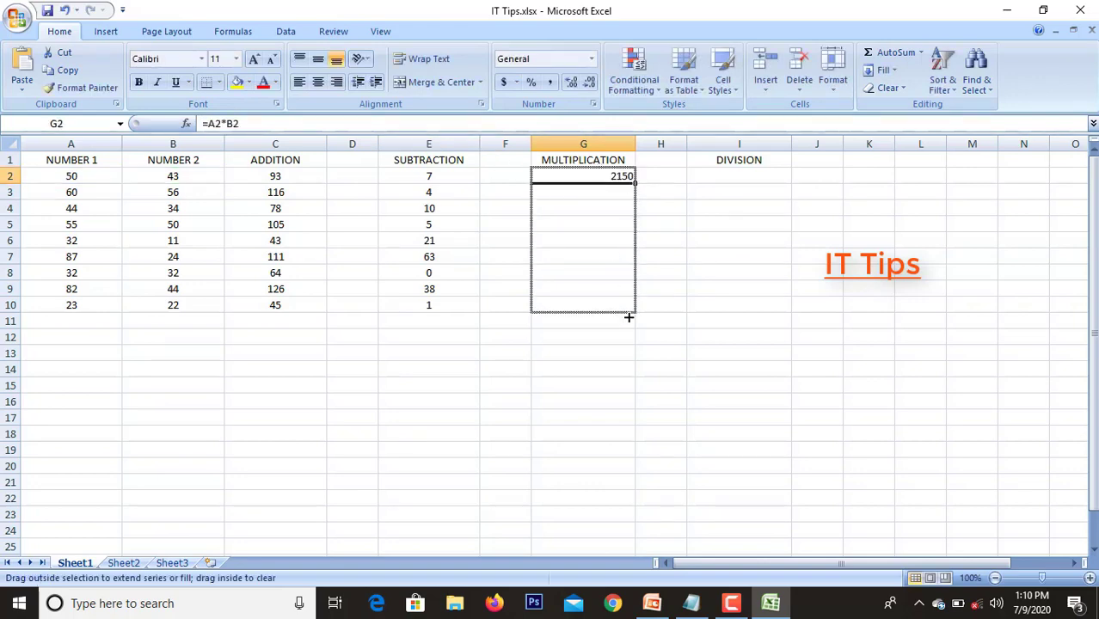
left_click(318, 83)
Enter =A2/B2 in I2, fill it down to I10, and center the quotients
left_click(709, 177)
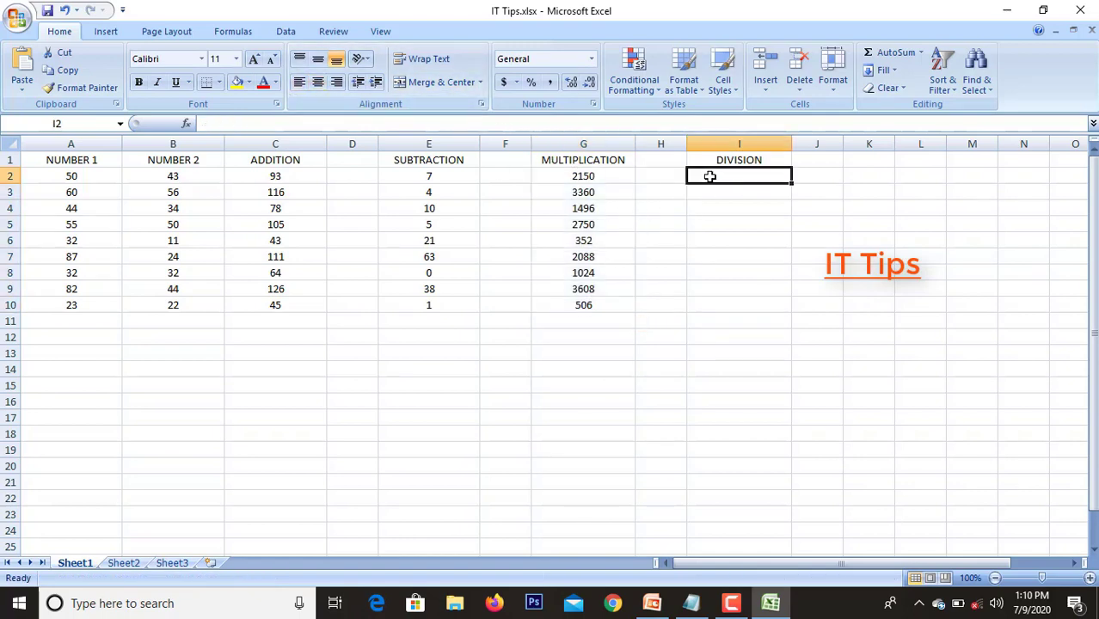
type("=")
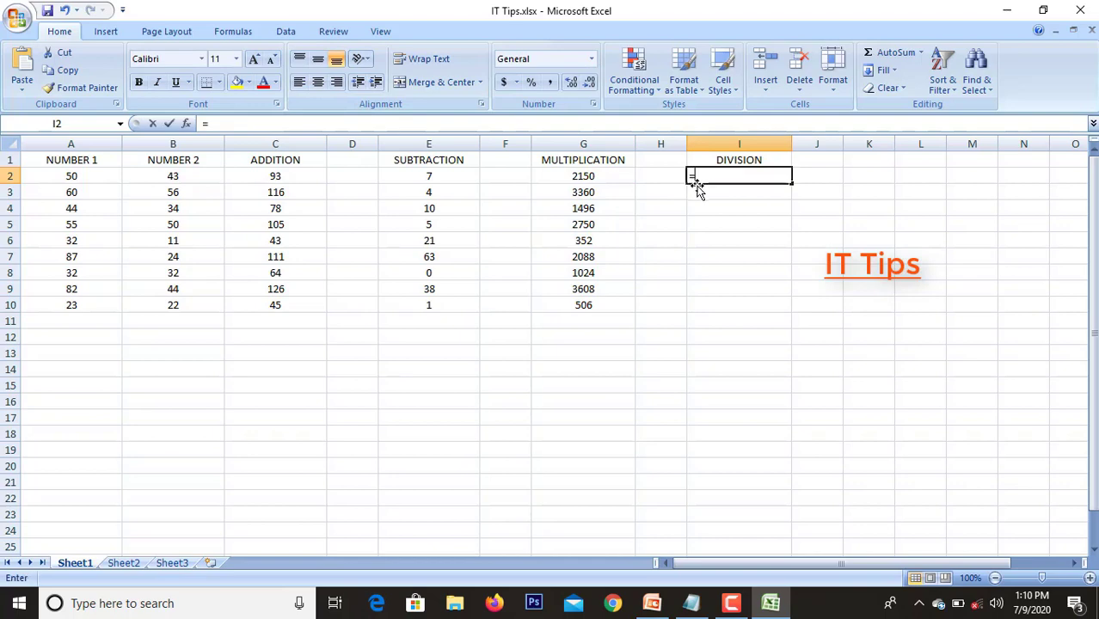
type("A")
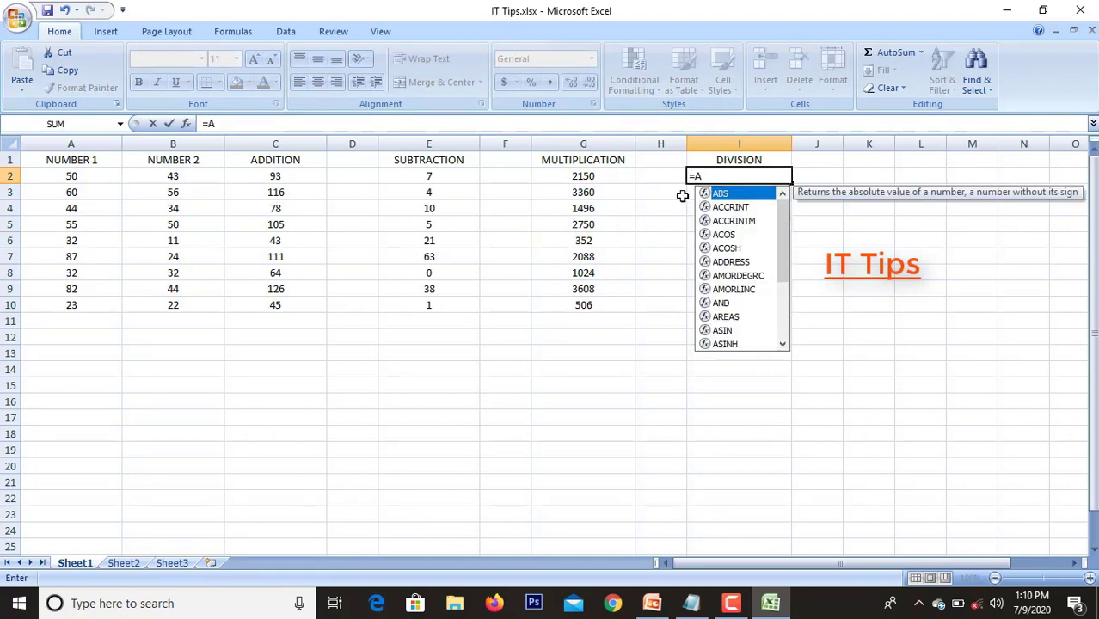
type("2")
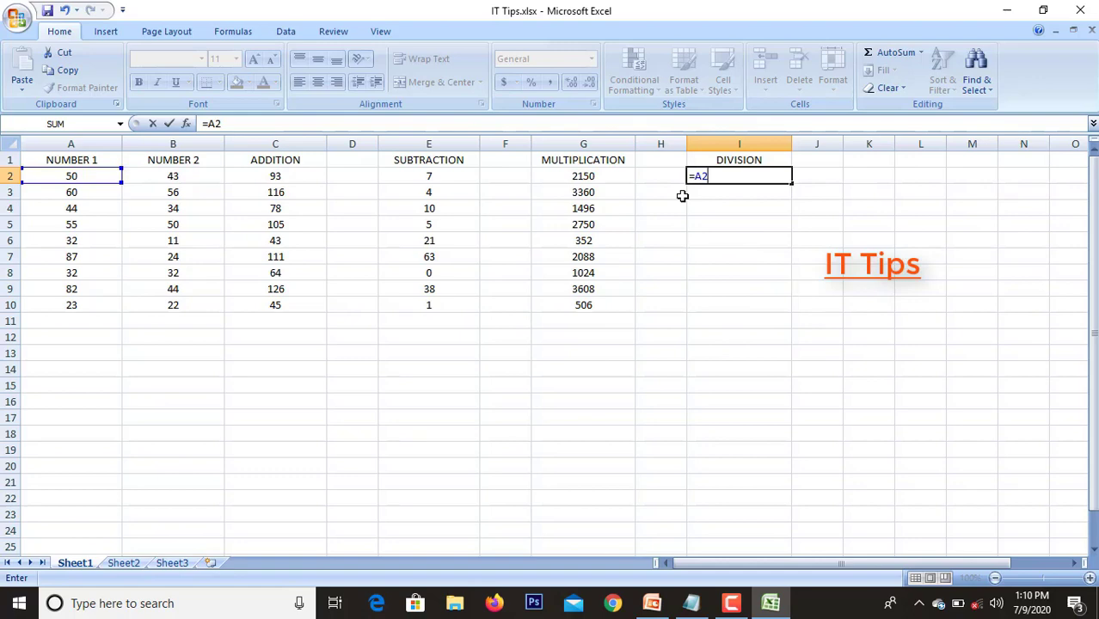
type("/B")
type("2")
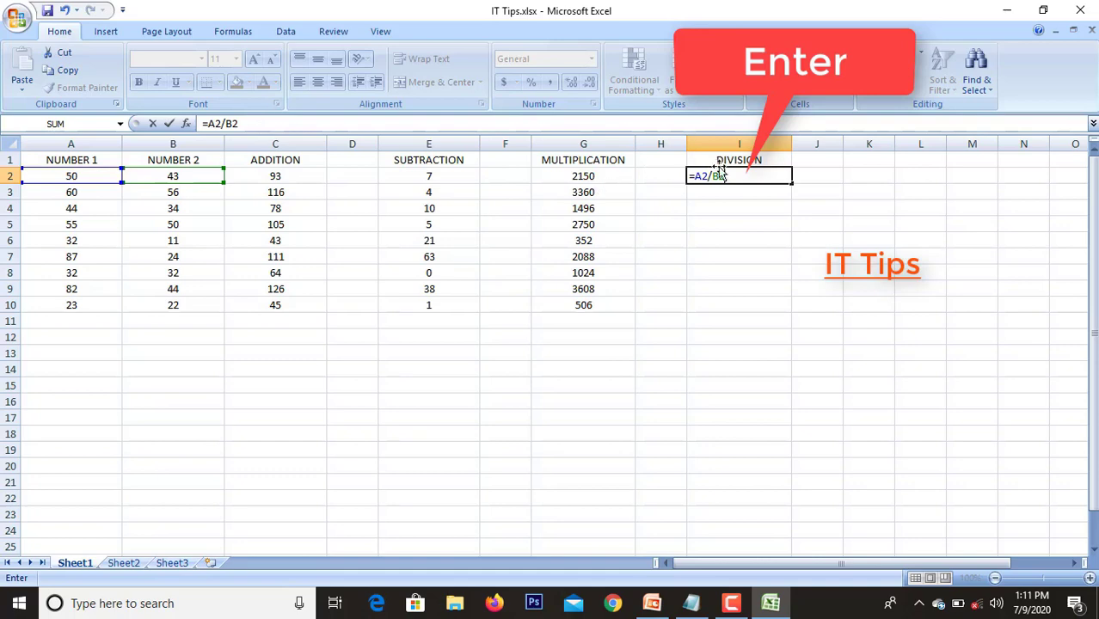
key("Return")
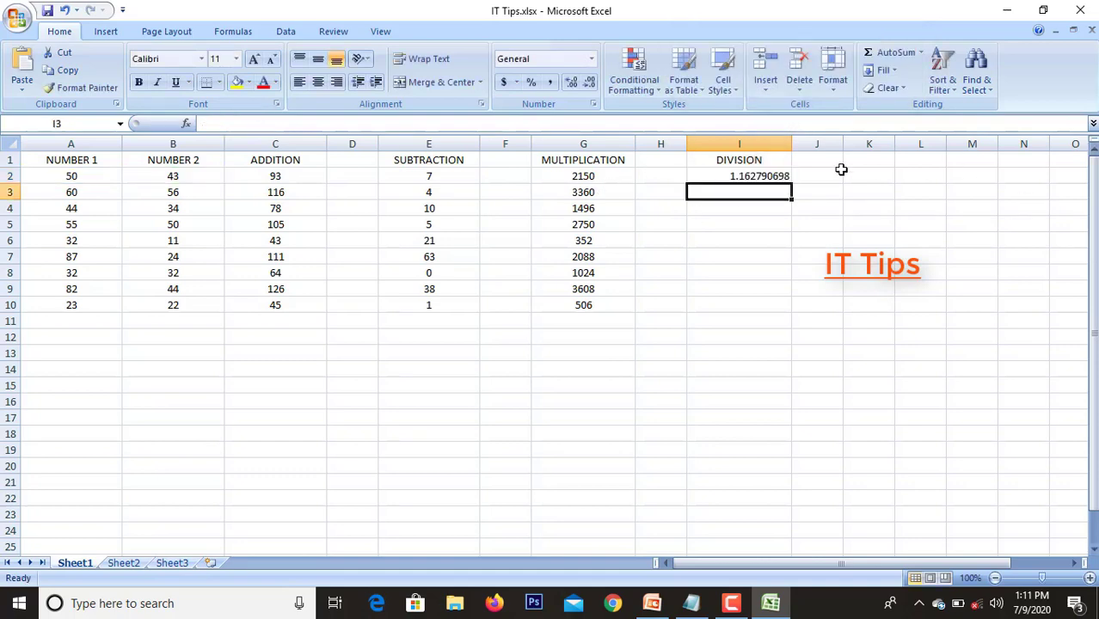
left_click(734, 176)
left_click_drag(792, 180, 789, 313)
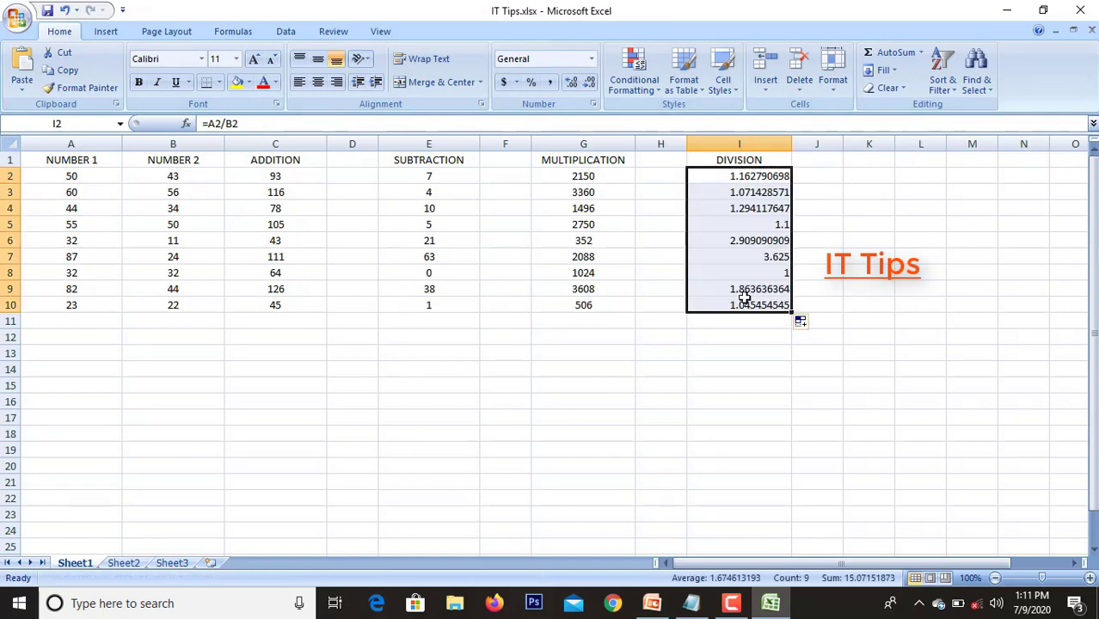
left_click(318, 82)
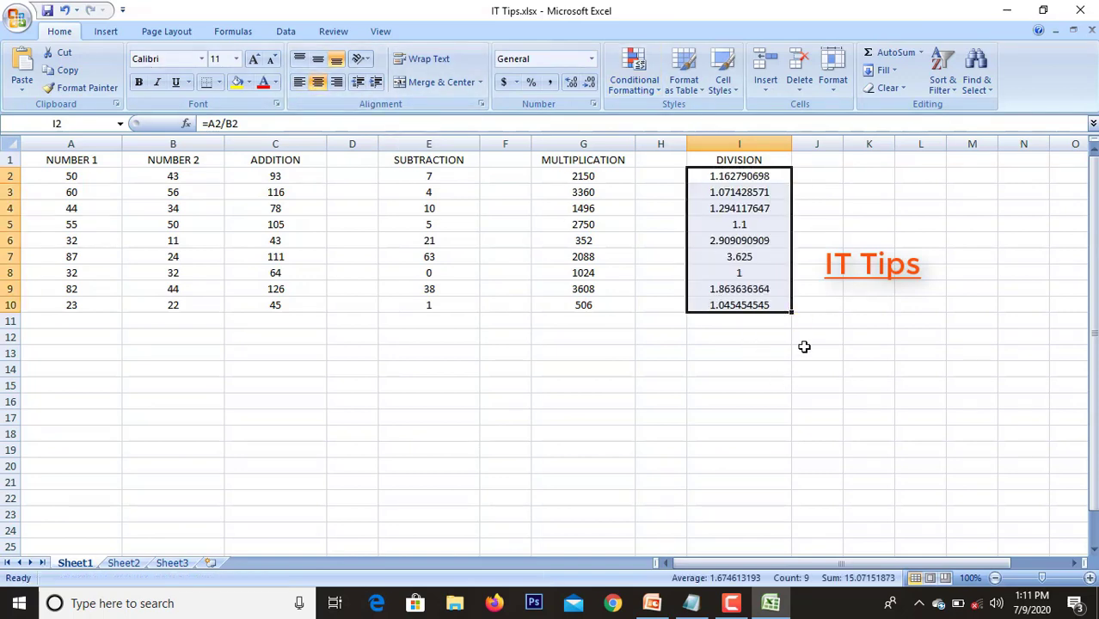
left_click(754, 162)
left_click(288, 161)
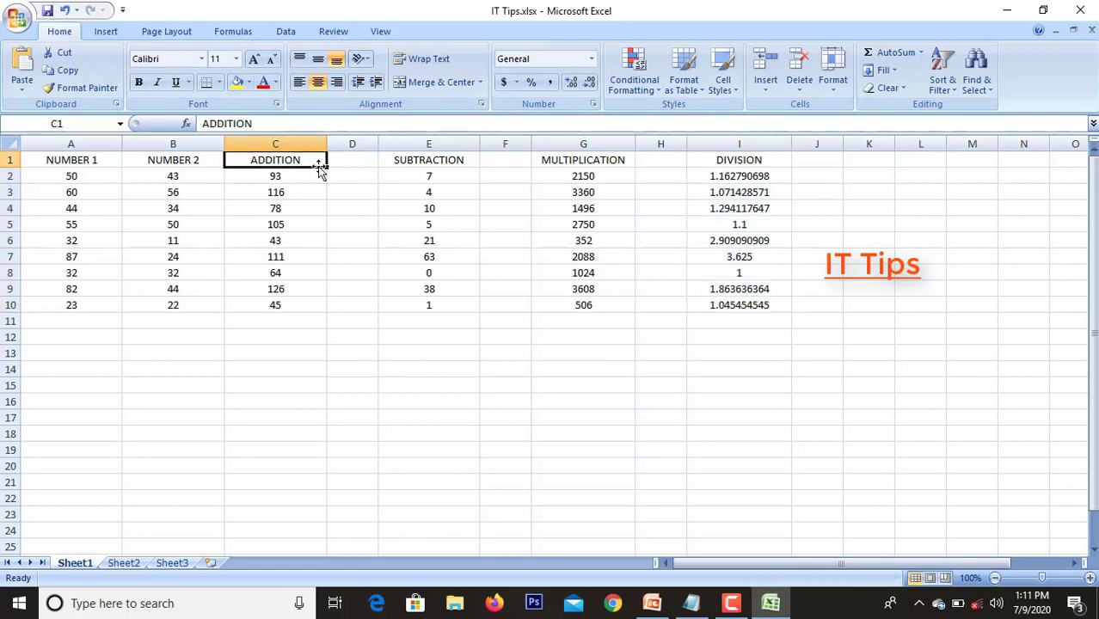
left_click(417, 162)
left_click(568, 164)
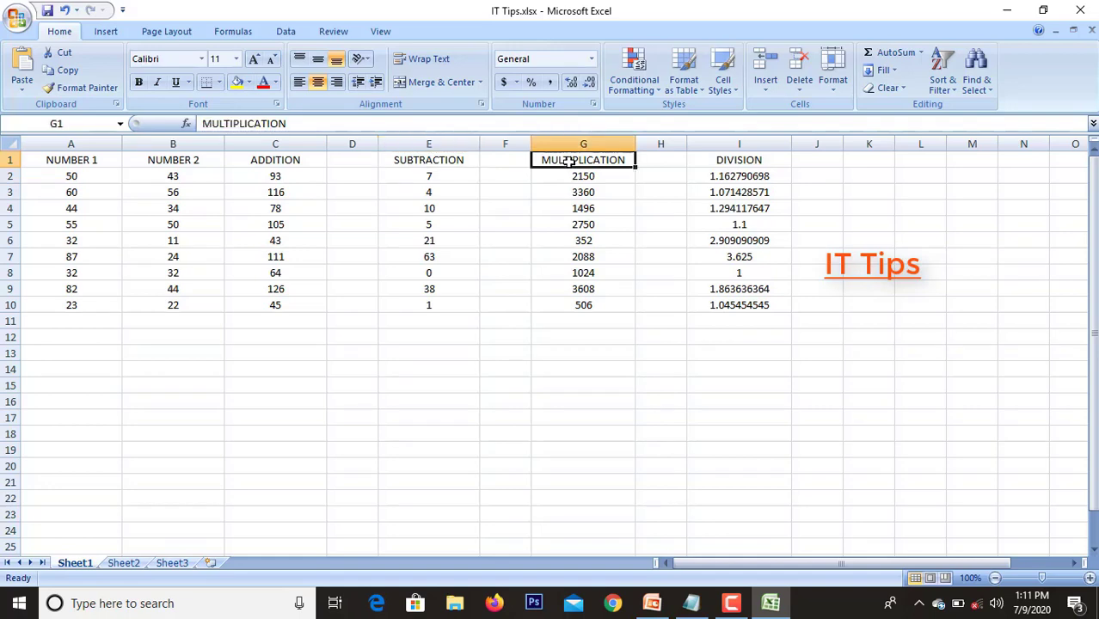
left_click(731, 164)
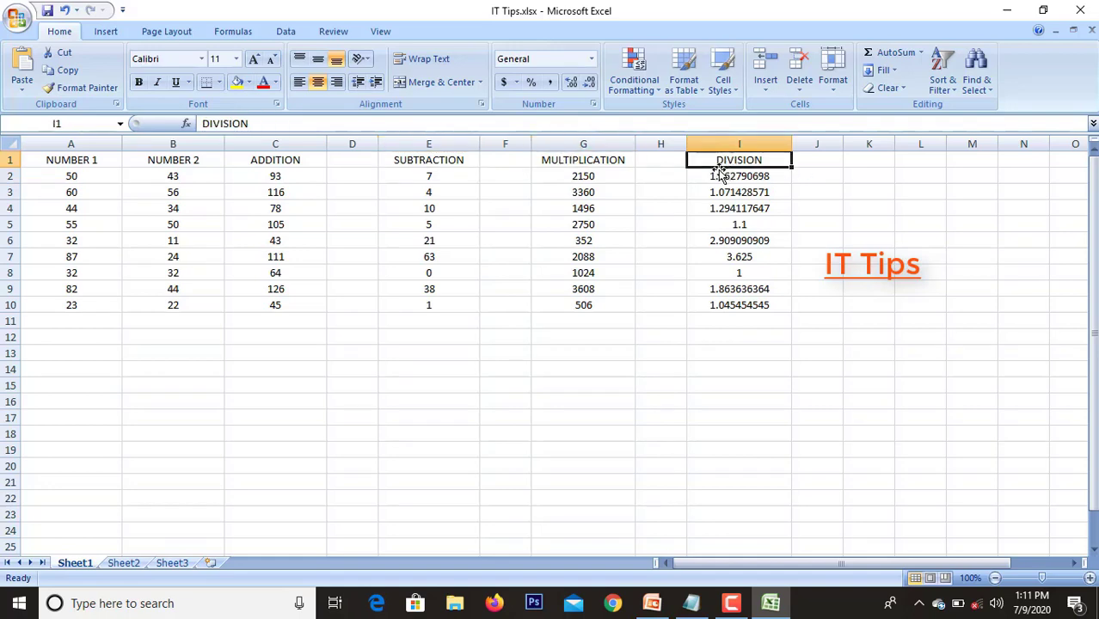